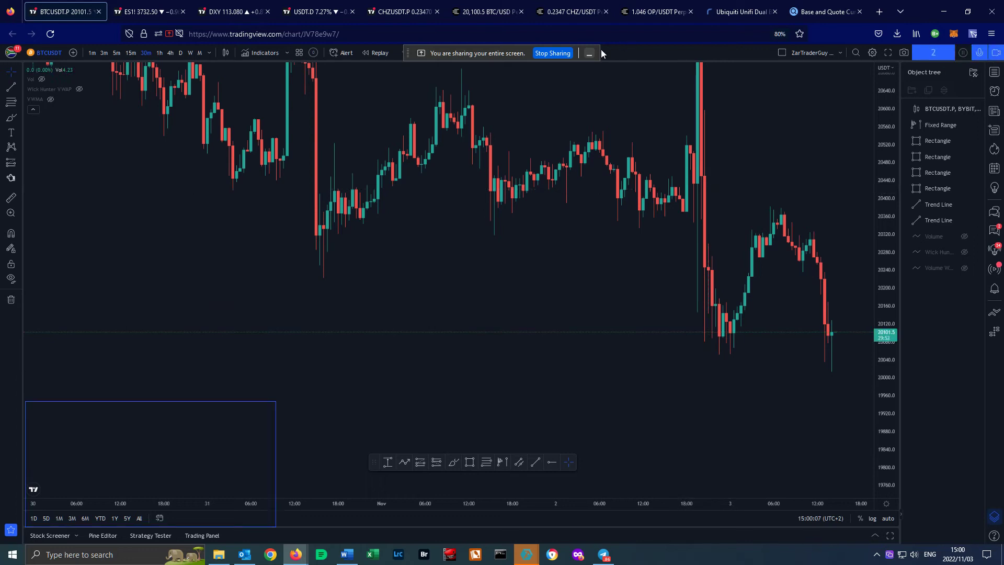
Switch to Telegram and read the Bybit South Africa live stream announcement, including its TA and FIB GOLDEN POCKETS topic
{"action": "left_click", "coordinate": [589, 54]}
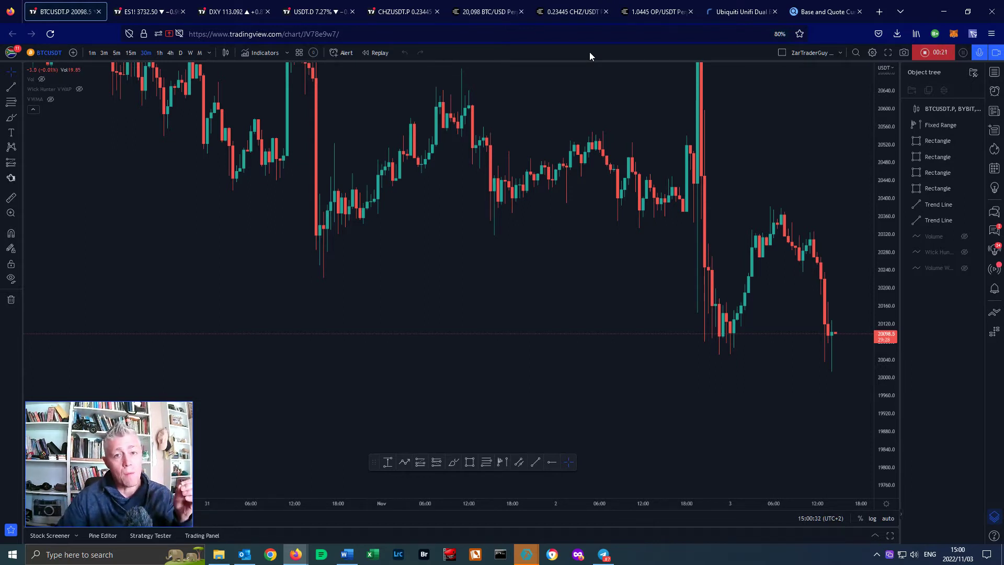
{"action": "left_click", "coordinate": [603, 555]}
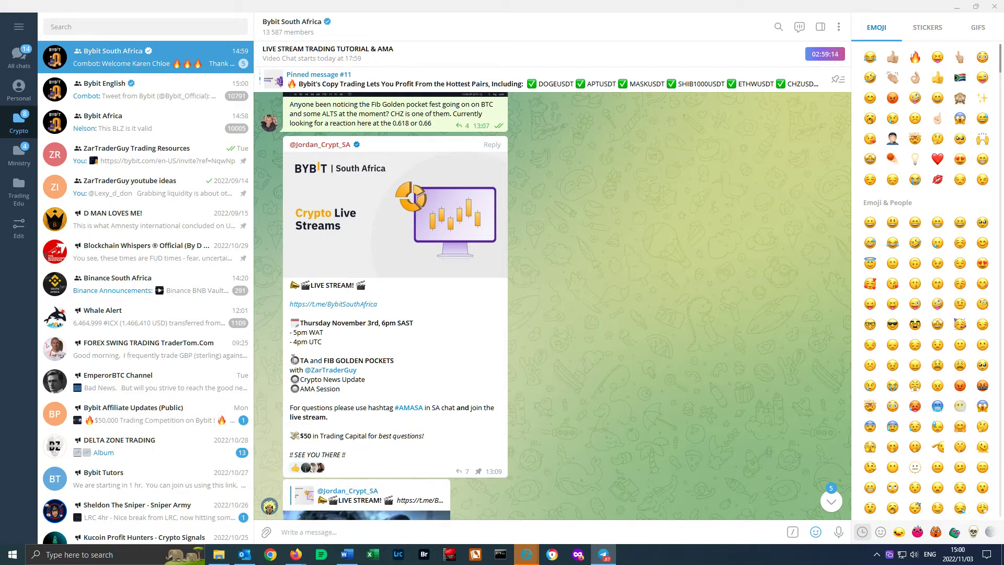
{"action": "left_click_drag", "start_coordinate": [294, 360], "coordinate": [307, 360]}
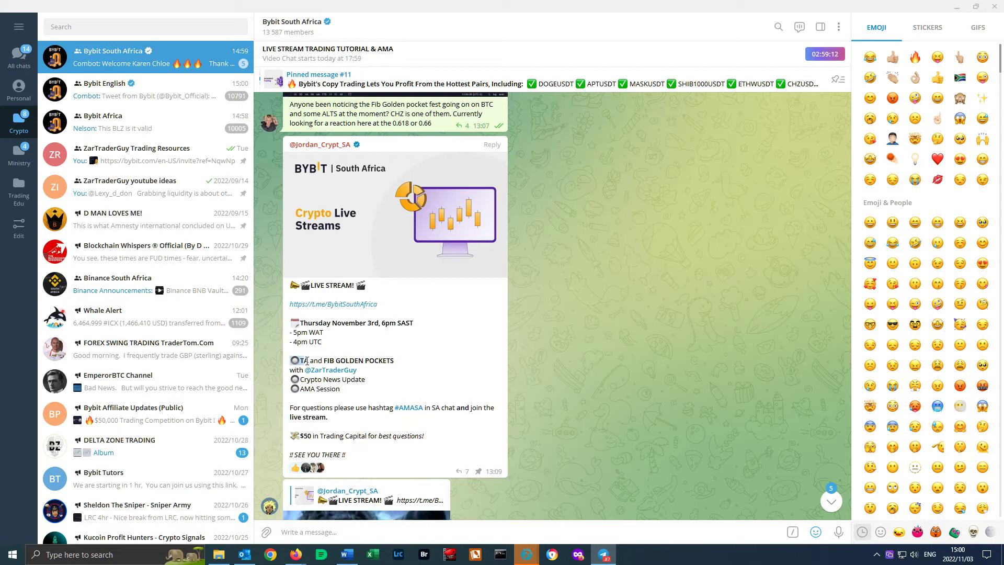
{"action": "left_click_drag", "start_coordinate": [329, 361], "coordinate": [389, 363]}
{"action": "left_click", "coordinate": [408, 364]}
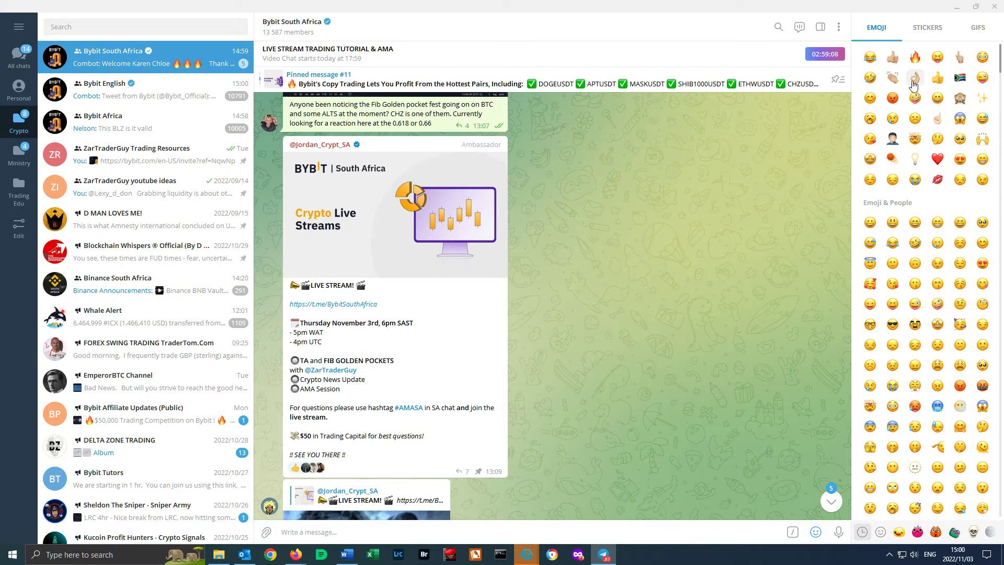
{"action": "left_click", "coordinate": [959, 8]}
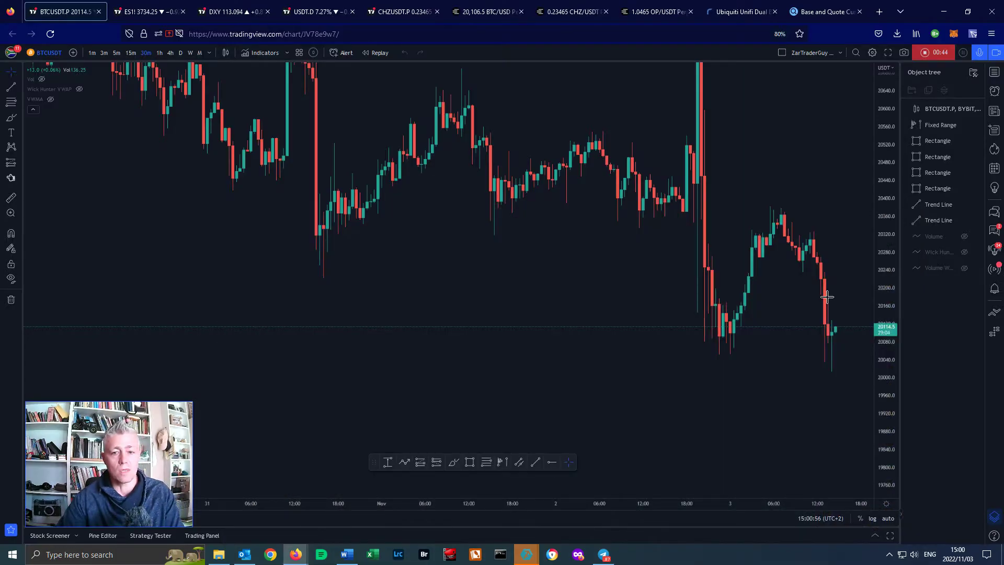
Compare the recent 30-minute price action on the BTCUSDT, ES1! and DXY charts
{"action": "scroll", "coordinate": [750, 394], "scroll_direction": "up", "scroll_amount": 2}
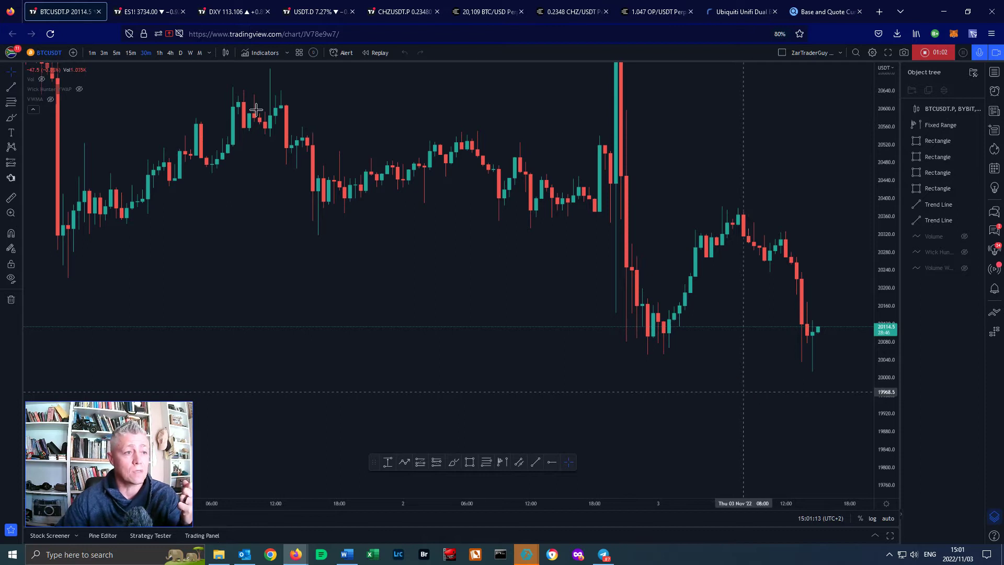
{"action": "left_click", "coordinate": [134, 7]}
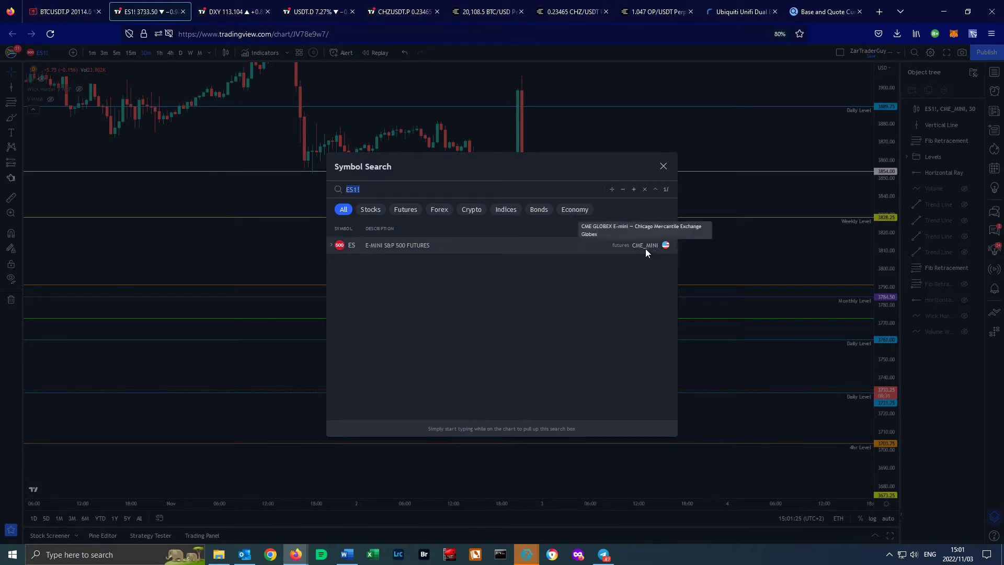
{"action": "left_click", "coordinate": [663, 166]}
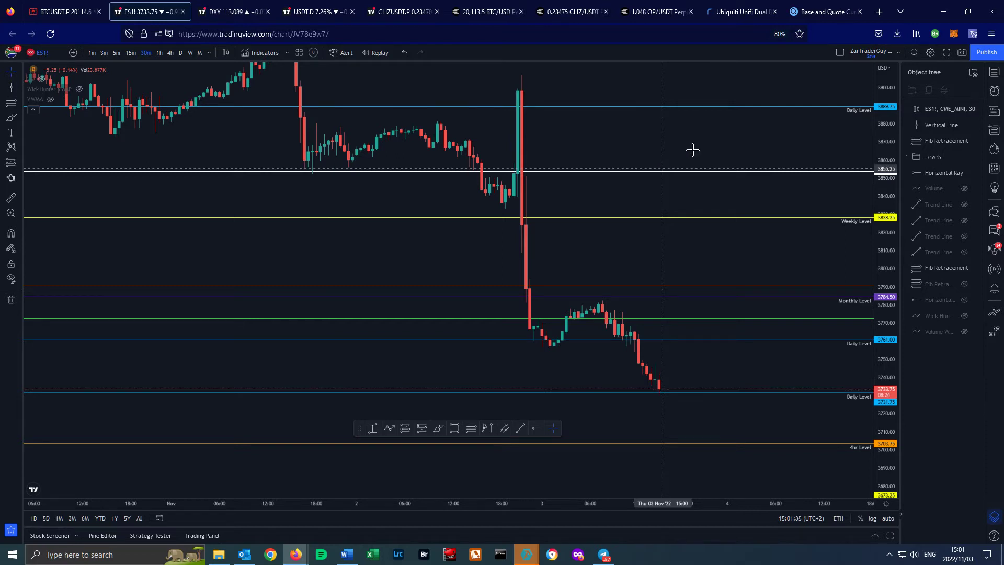
{"action": "left_click", "coordinate": [231, 13]}
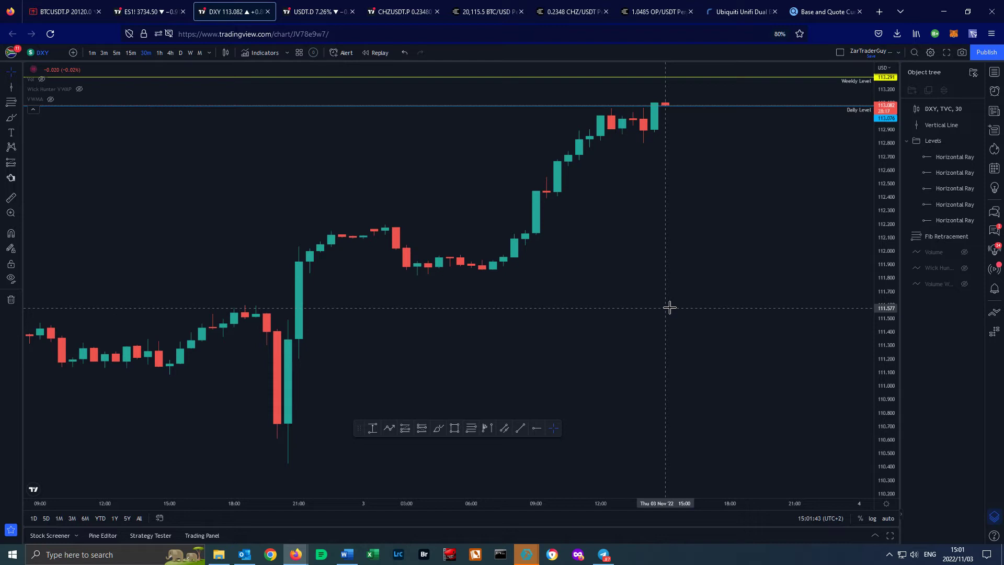
{"action": "left_click", "coordinate": [68, 11]}
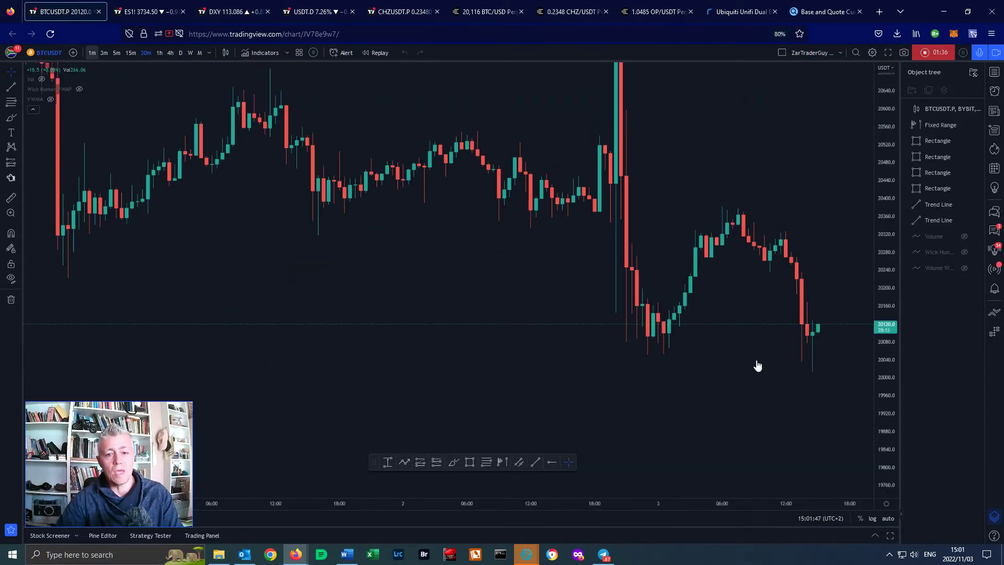
{"action": "left_click_drag", "start_coordinate": [470, 289], "coordinate": [370, 297]}
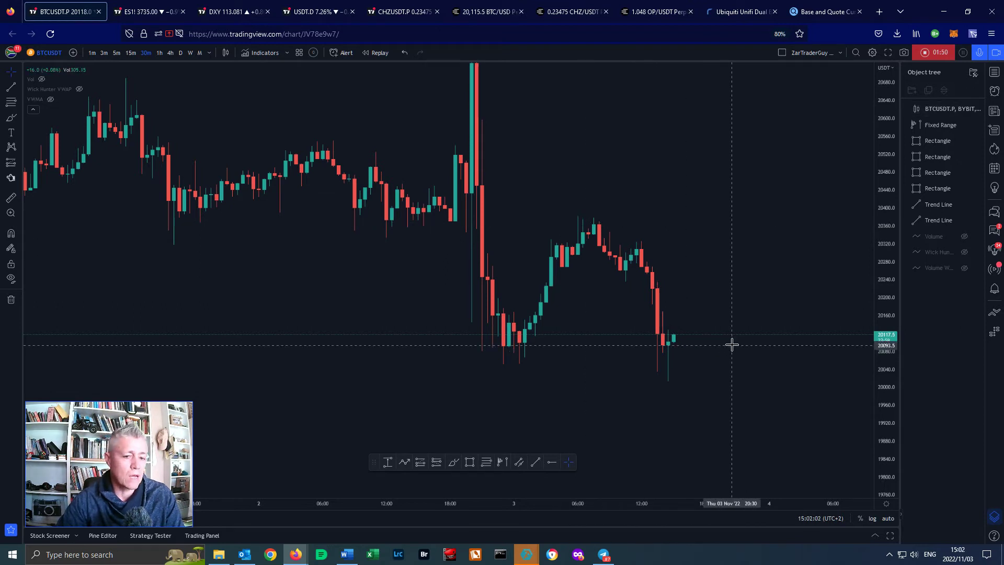
On the ES1! chart, underline the early 3 November swing low at about 3757 with the Brush
{"action": "key", "text": "ctrl+Tab"}
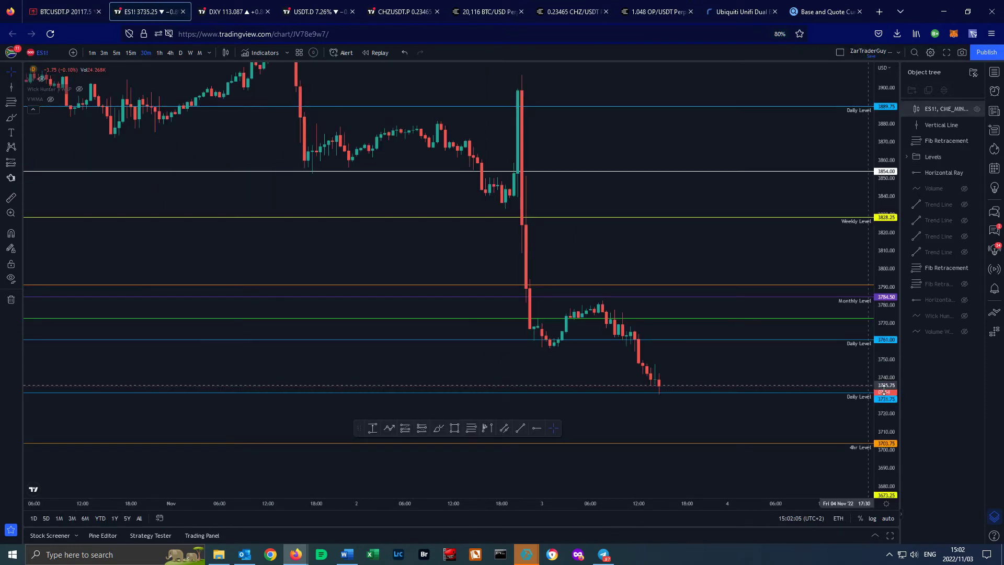
{"action": "scroll", "coordinate": [883, 296], "scroll_direction": "up", "scroll_amount": 3}
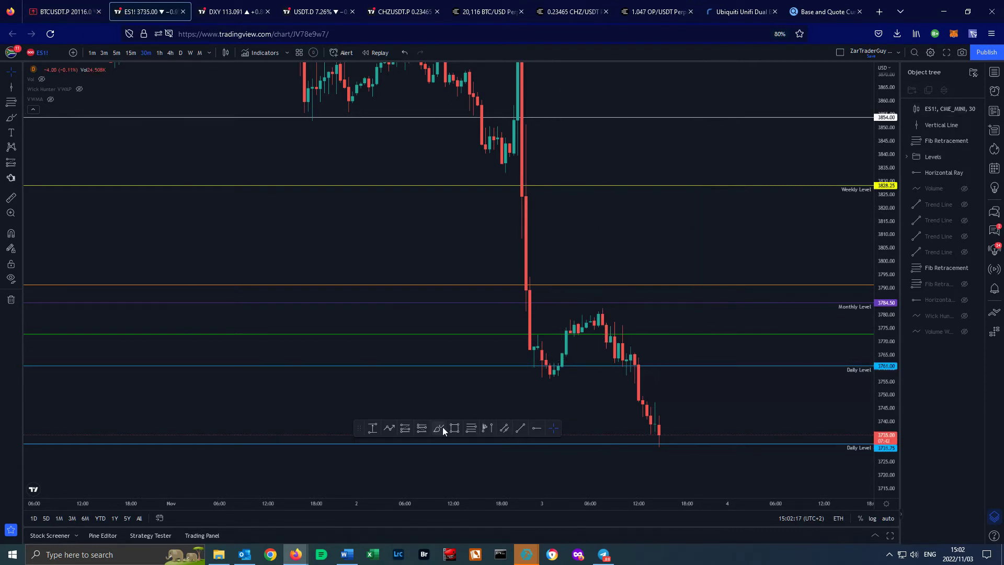
{"action": "left_click_drag", "start_coordinate": [536, 375], "coordinate": [543, 376]}
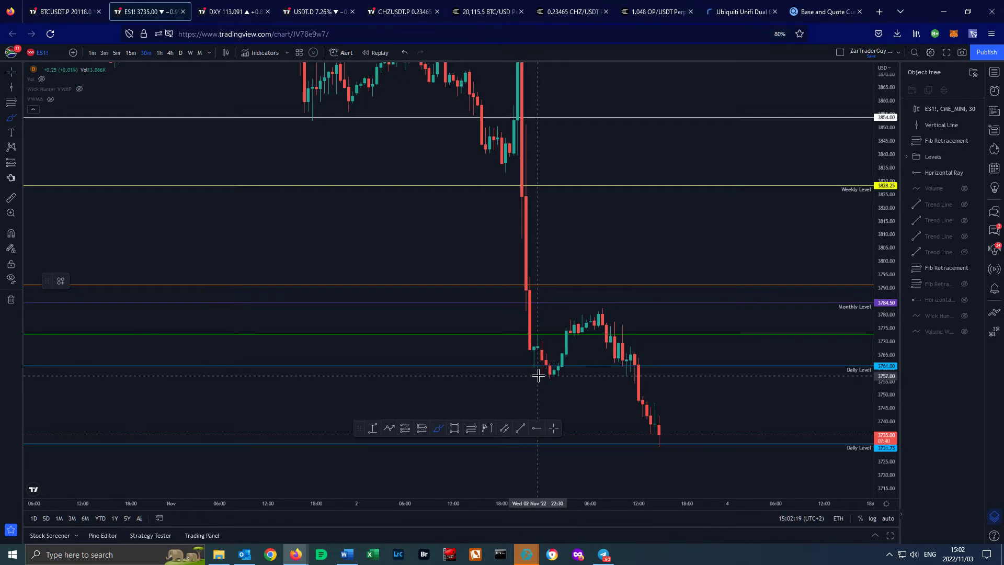
{"action": "left_click_drag", "start_coordinate": [674, 377], "coordinate": [521, 374]}
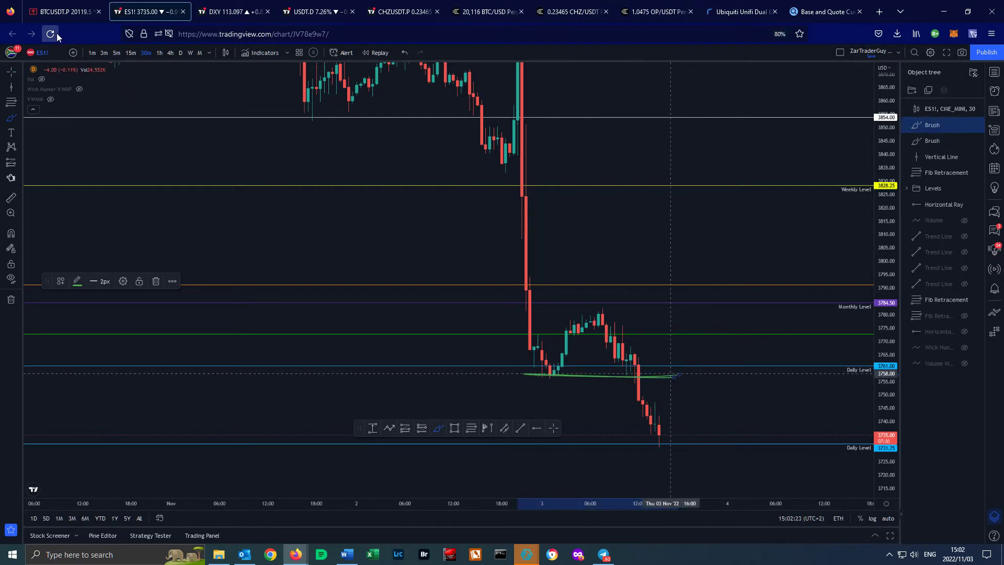
On the BTCUSDT chart, brush a line along the swing low at about 20,080 and circle the latest candles
{"action": "left_click", "coordinate": [64, 12]}
{"action": "mouse_move", "coordinate": [495, 348]}
{"action": "left_mouse_down"}
{"action": "mouse_move", "coordinate": [685, 340]}
{"action": "mouse_move", "coordinate": [529, 350]}
{"action": "mouse_move", "coordinate": [506, 463]}
{"action": "left_mouse_up"}
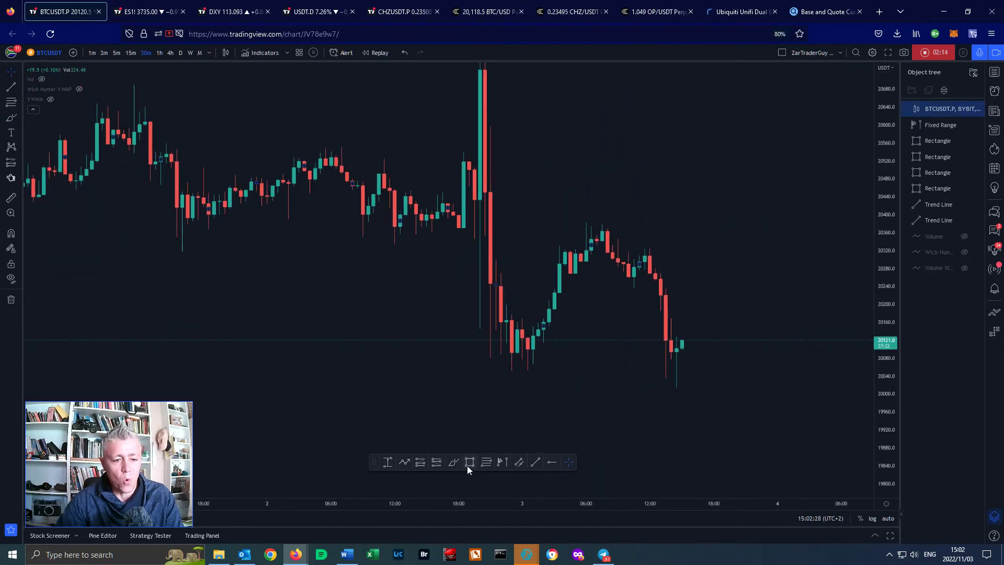
{"action": "left_click", "coordinate": [454, 462]}
{"action": "mouse_move", "coordinate": [502, 359]}
{"action": "left_mouse_down"}
{"action": "mouse_move", "coordinate": [713, 359]}
{"action": "mouse_move", "coordinate": [542, 353]}
{"action": "left_mouse_up"}
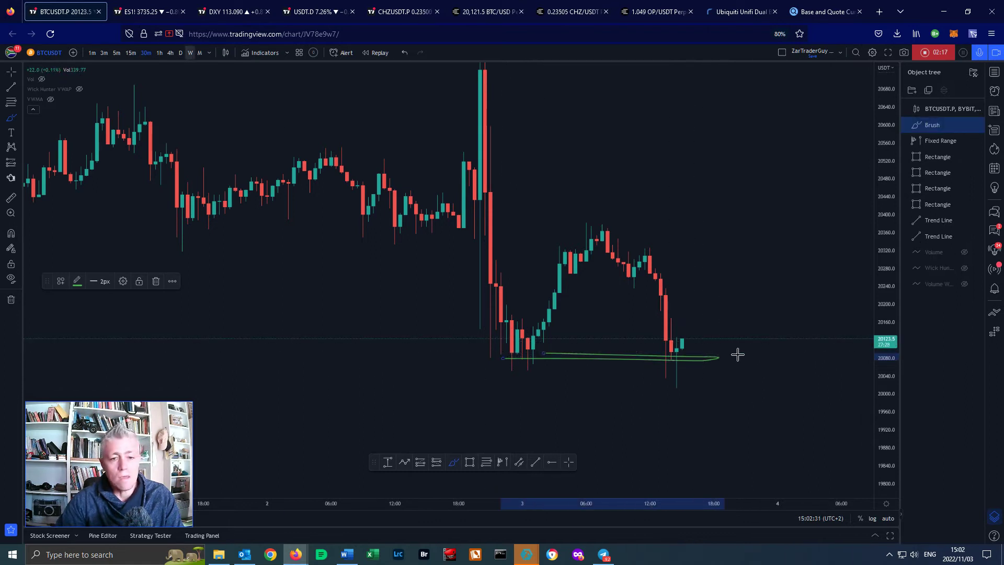
{"action": "mouse_move", "coordinate": [706, 335]}
{"action": "left_mouse_down"}
{"action": "mouse_move", "coordinate": [658, 338]}
{"action": "mouse_move", "coordinate": [698, 331]}
{"action": "left_mouse_up"}
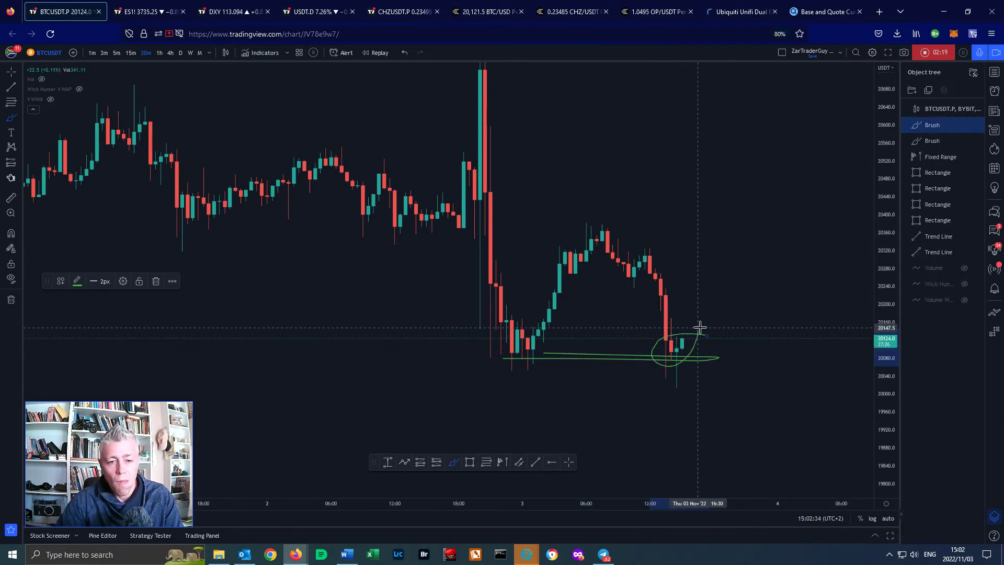
Circle the latest ES1! candles and their touch of the lower daily level with the Brush, comparing them with BTCUSDT
{"action": "left_click", "coordinate": [140, 13]}
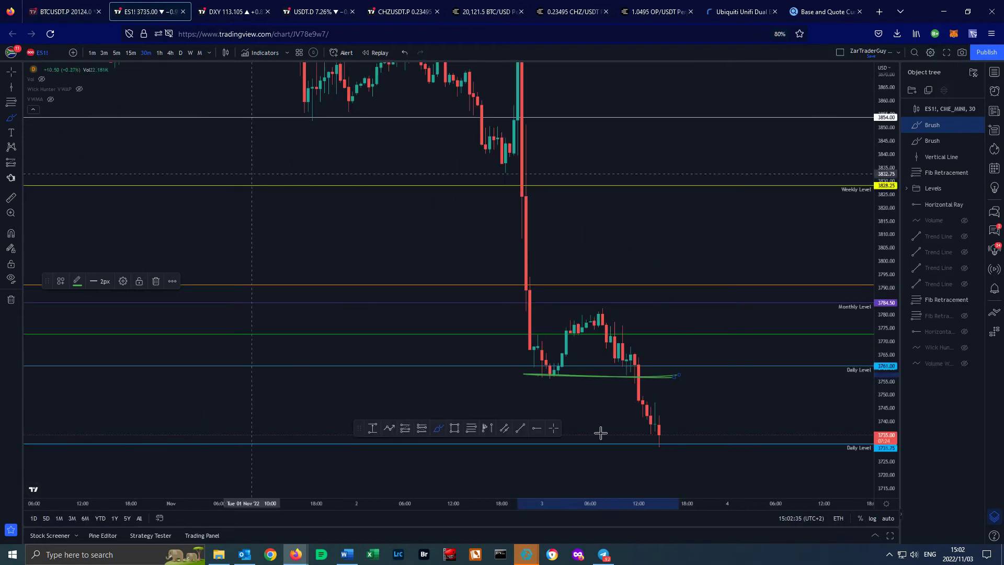
{"action": "scroll", "coordinate": [679, 424], "scroll_direction": "up", "scroll_amount": 2}
{"action": "mouse_move", "coordinate": [641, 421]}
{"action": "left_mouse_down"}
{"action": "mouse_move", "coordinate": [591, 419]}
{"action": "mouse_move", "coordinate": [585, 436]}
{"action": "mouse_move", "coordinate": [644, 425]}
{"action": "left_mouse_up"}
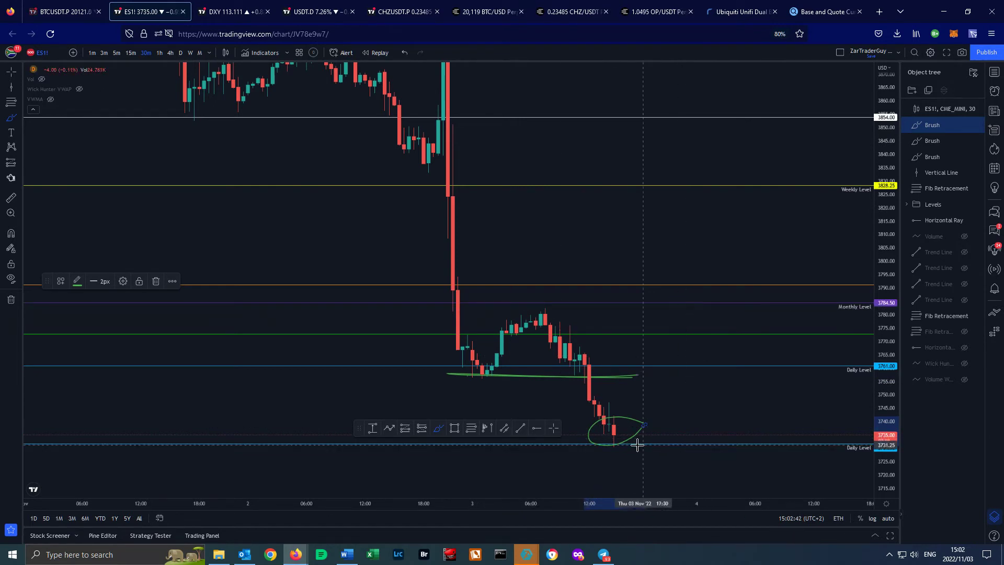
{"action": "left_click_drag", "start_coordinate": [642, 440], "coordinate": [598, 443]}
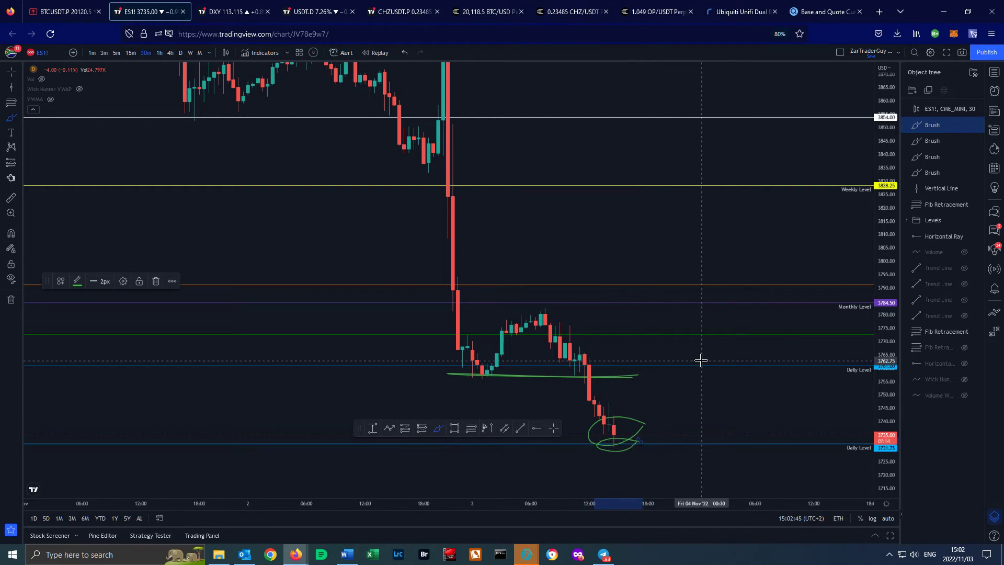
{"action": "left_click", "coordinate": [80, 9]}
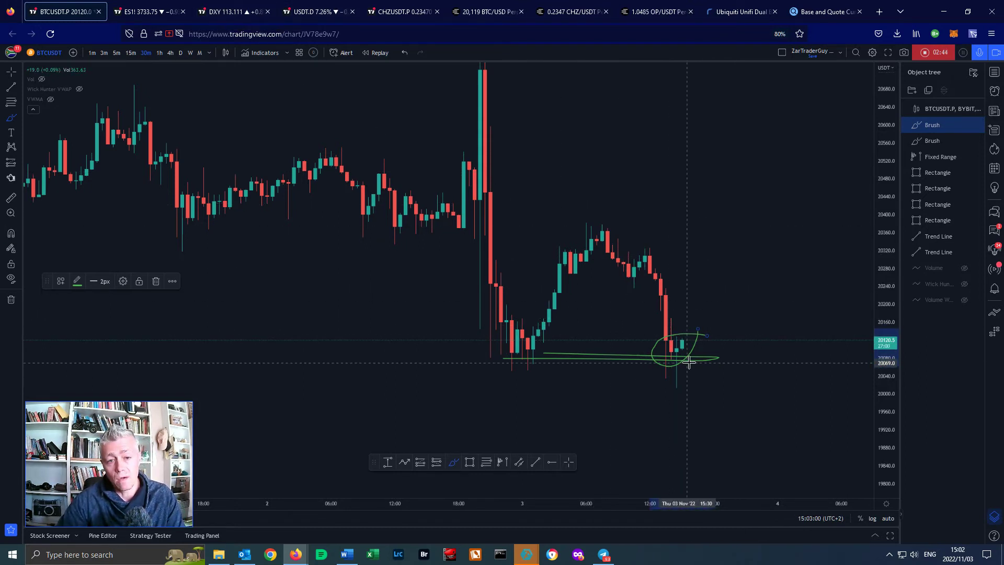
{"action": "left_click", "coordinate": [147, 12]}
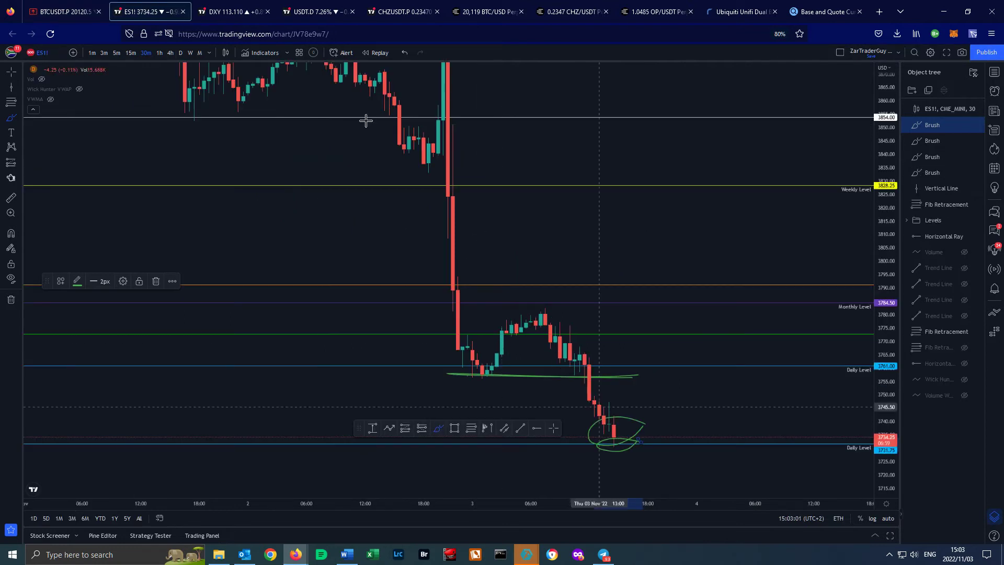
On the DXY chart, sketch a projected wavy path between the daily and weekly levels with the Brush
{"action": "left_click", "coordinate": [221, 14]}
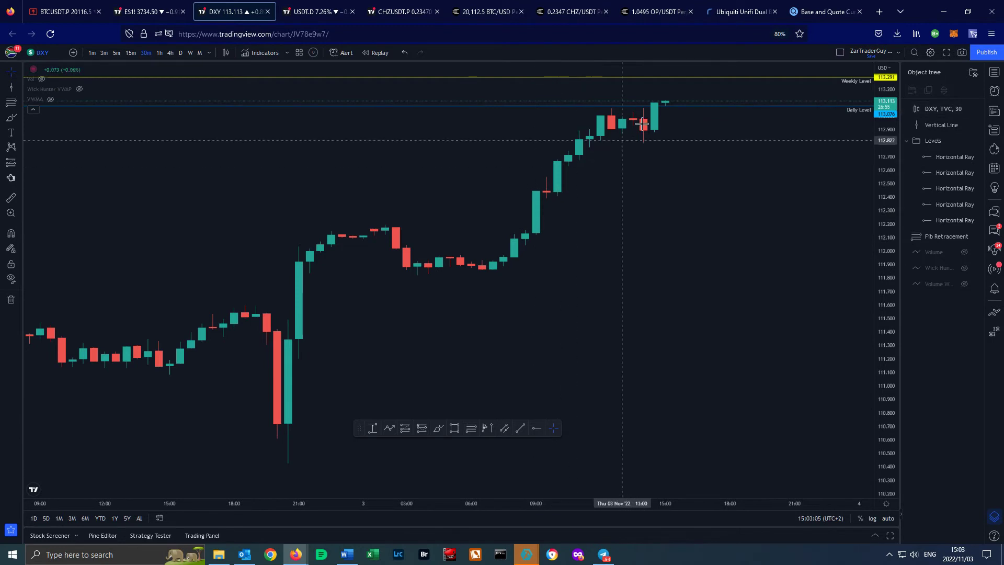
{"action": "left_click_drag", "start_coordinate": [874, 165], "coordinate": [872, 171]}
{"action": "left_click_drag", "start_coordinate": [793, 139], "coordinate": [683, 300]}
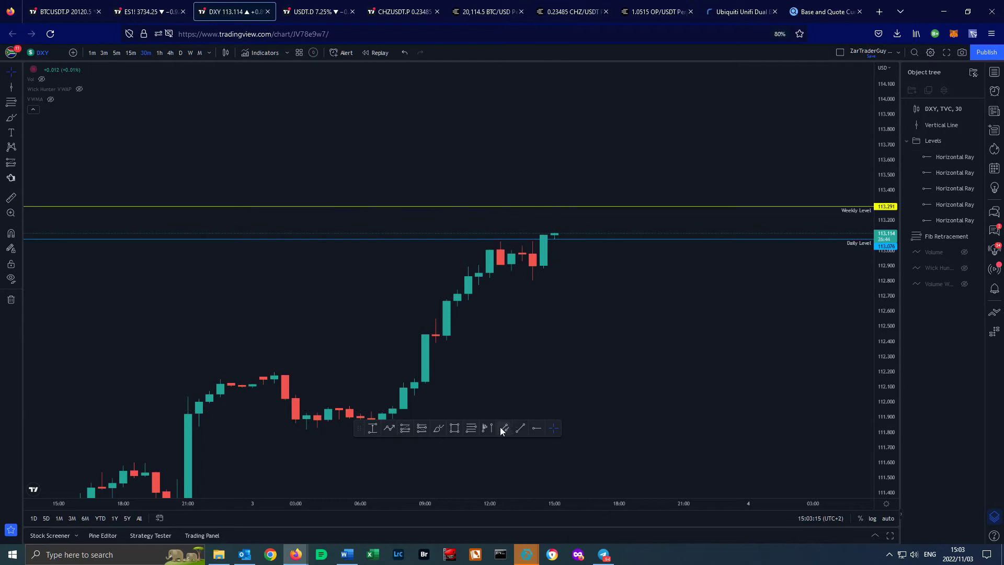
{"action": "left_click", "coordinate": [438, 428]}
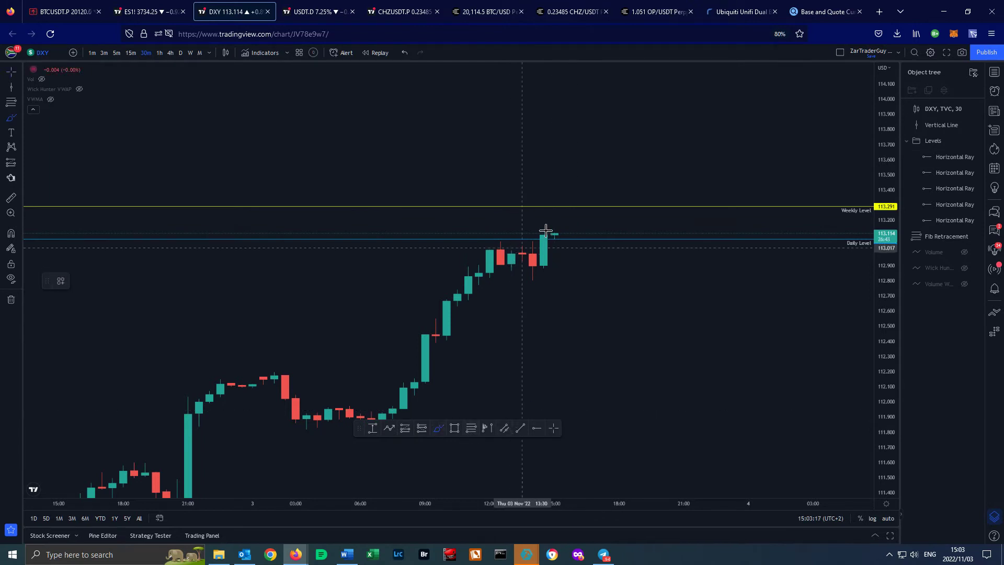
{"action": "mouse_move", "coordinate": [555, 237]}
{"action": "left_mouse_down"}
{"action": "mouse_move", "coordinate": [575, 236]}
{"action": "mouse_move", "coordinate": [596, 217]}
{"action": "mouse_move", "coordinate": [608, 235]}
{"action": "mouse_move", "coordinate": [619, 206]}
{"action": "left_mouse_up"}
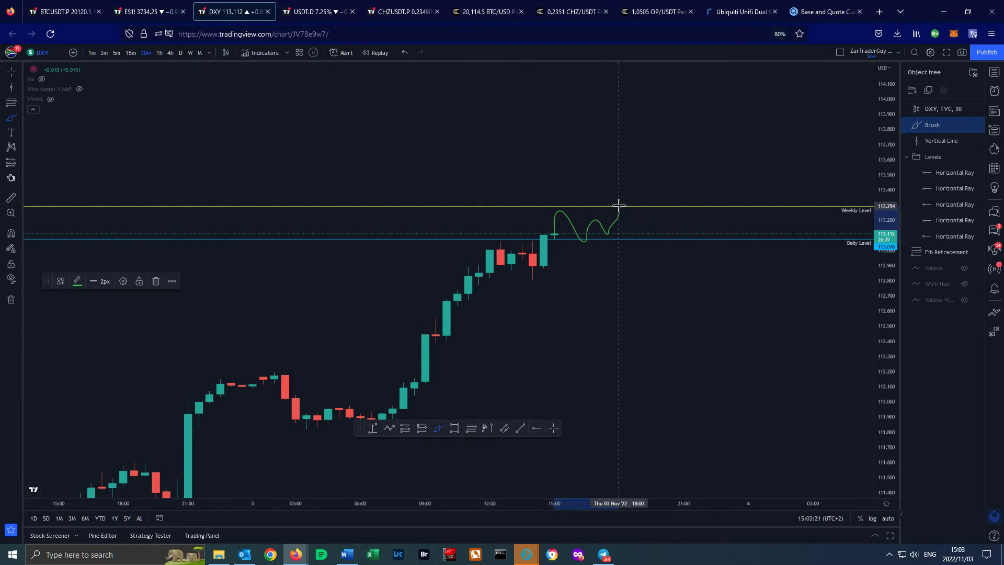
On the BTCUSDT chart, brush a projected path that retests the swing low line and falls to about 19,900
{"action": "left_click", "coordinate": [88, 12]}
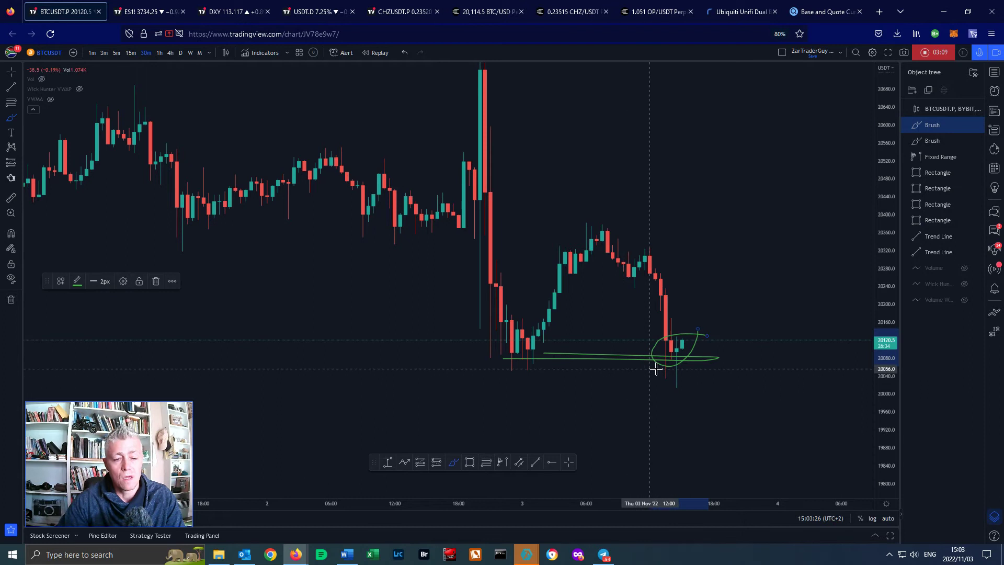
{"action": "mouse_move", "coordinate": [684, 363]}
{"action": "left_mouse_down"}
{"action": "mouse_move", "coordinate": [713, 373]}
{"action": "mouse_move", "coordinate": [725, 360]}
{"action": "mouse_move", "coordinate": [783, 442]}
{"action": "left_mouse_up"}
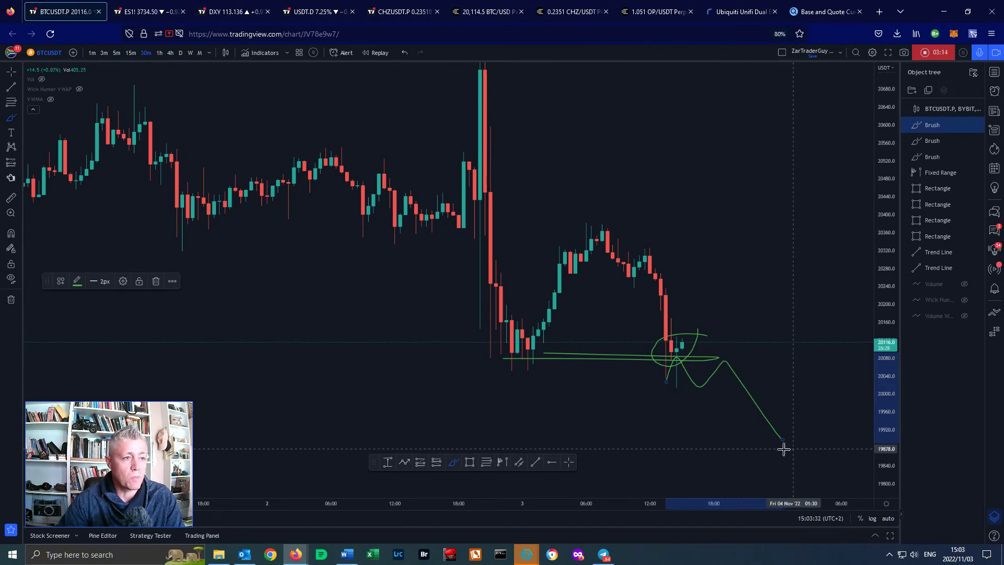
Undo the swing low line and the circles brushed on the ES1! chart
{"action": "left_click", "coordinate": [139, 14]}
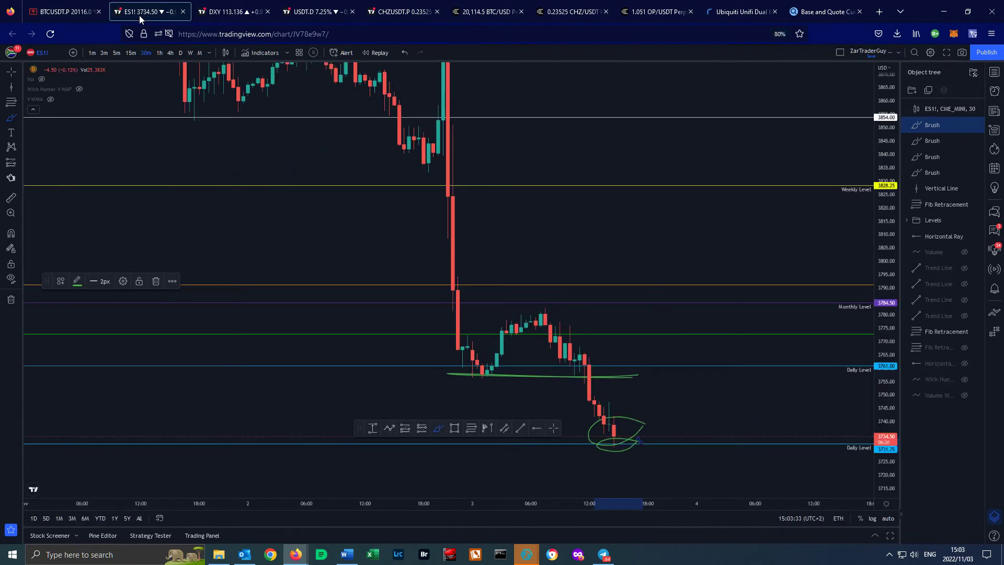
{"action": "key", "text": "ctrl"}
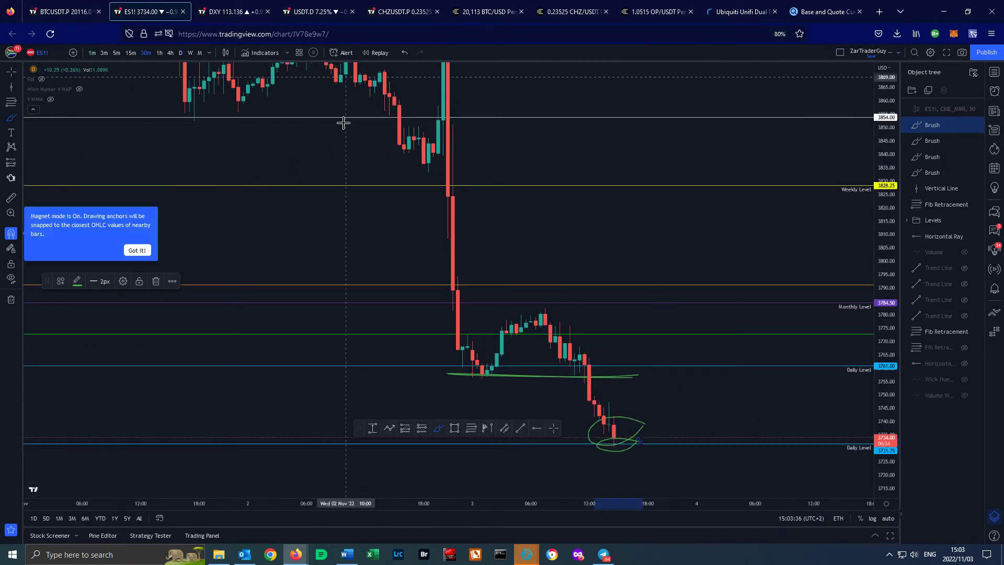
{"action": "key", "text": "ctrl+z"}
{"action": "key", "text": "ctrl+z"}
{"action": "key", "text": "ctrl+z"}
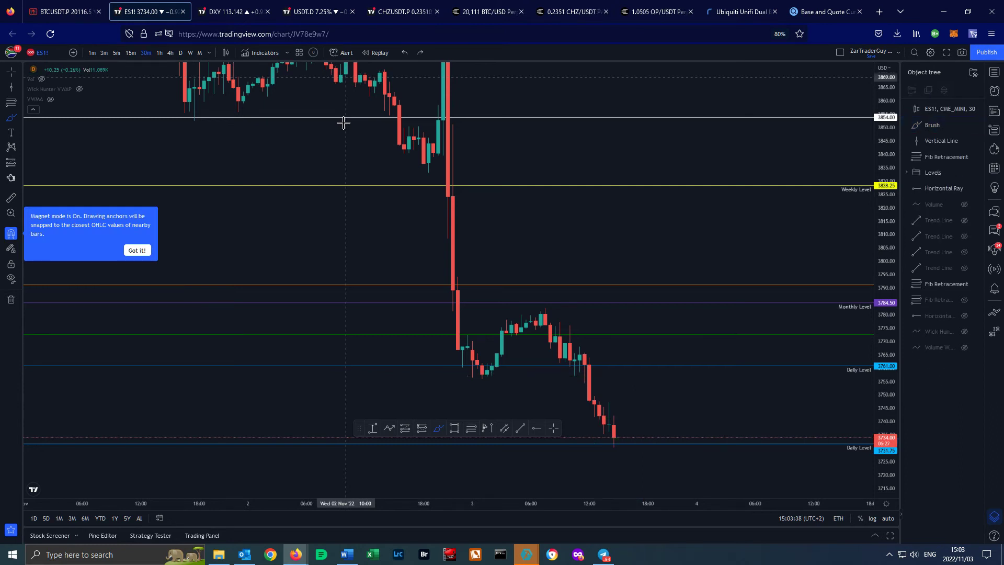
Undo the projected path, circle and swing low line brushed on the BTCUSDT chart
{"action": "left_click", "coordinate": [230, 12]}
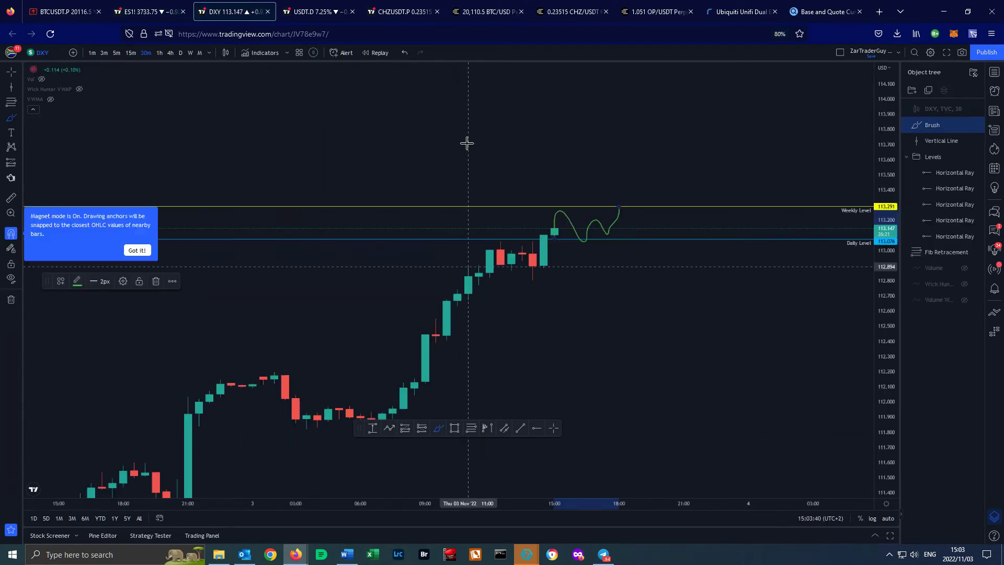
{"action": "left_click", "coordinate": [76, 8]}
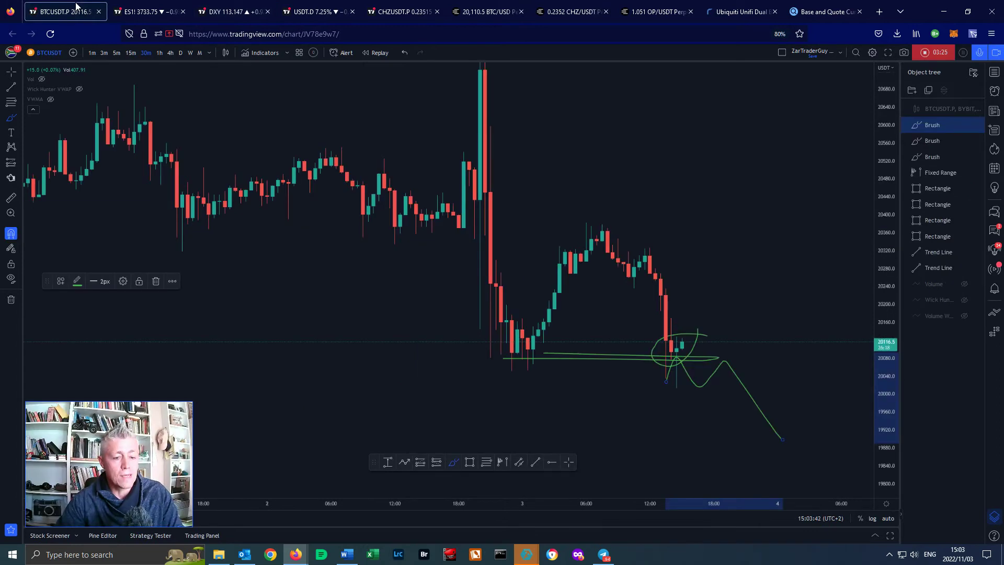
{"action": "key", "text": "ctrl+z"}
{"action": "key", "text": "ctrl+z"}
{"action": "key", "text": "ctrl+z"}
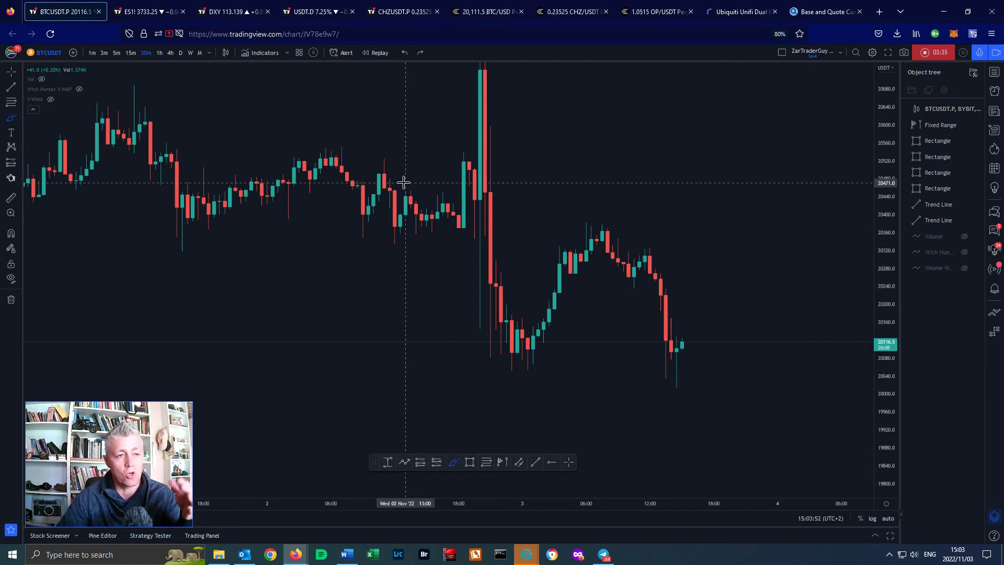
Compare the recent BTCUSDT price action with the ES1! and USDT.D charts on the 30-minute timeframe
{"action": "left_click", "coordinate": [303, 11]}
{"action": "left_click", "coordinate": [63, 12]}
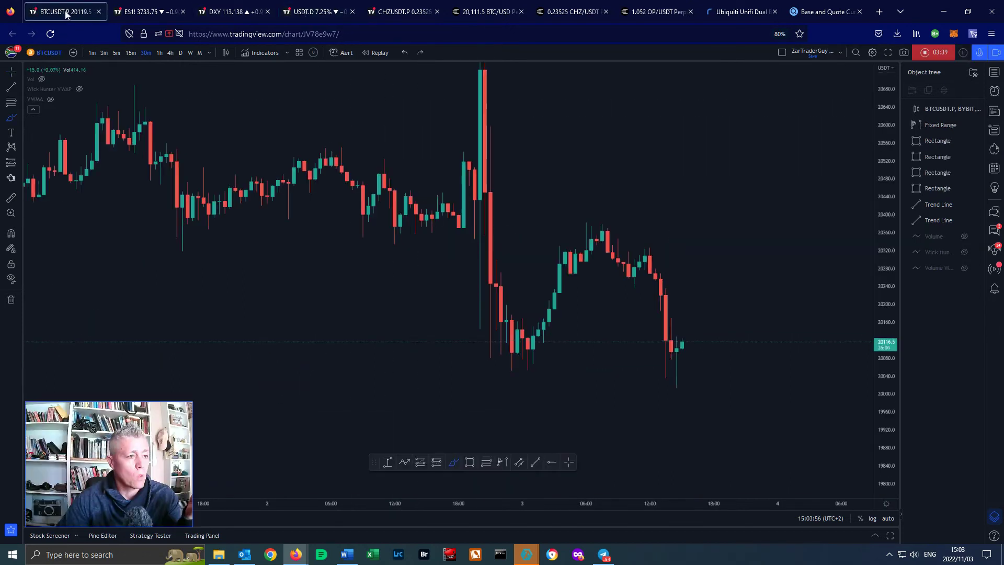
{"action": "left_click", "coordinate": [147, 11]}
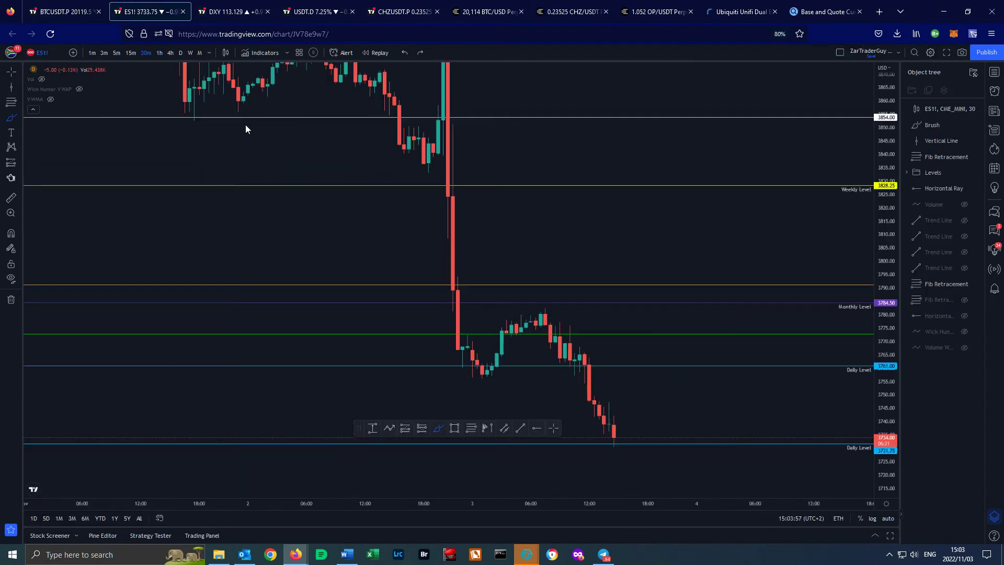
{"action": "left_click", "coordinate": [306, 13]}
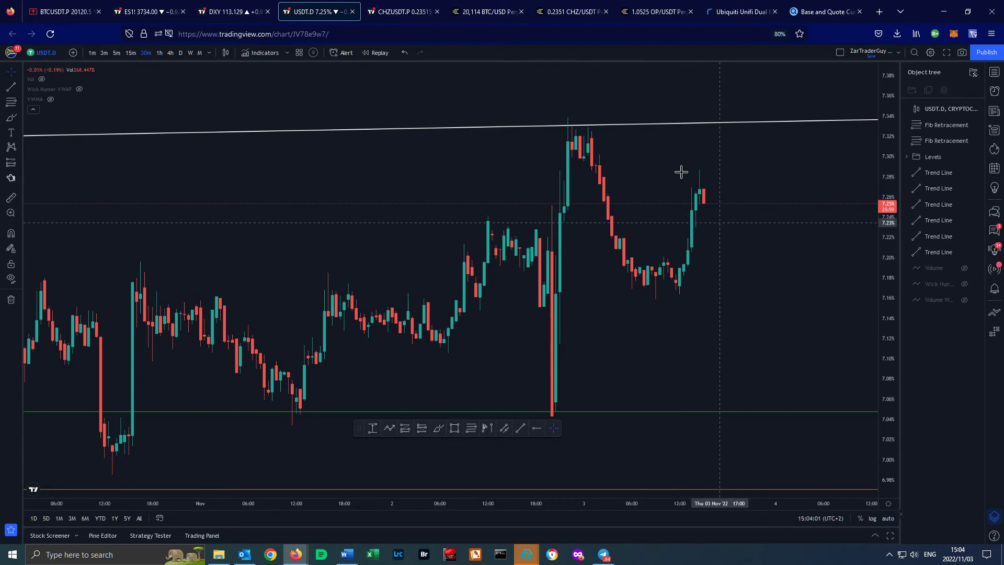
{"action": "left_click", "coordinate": [63, 11]}
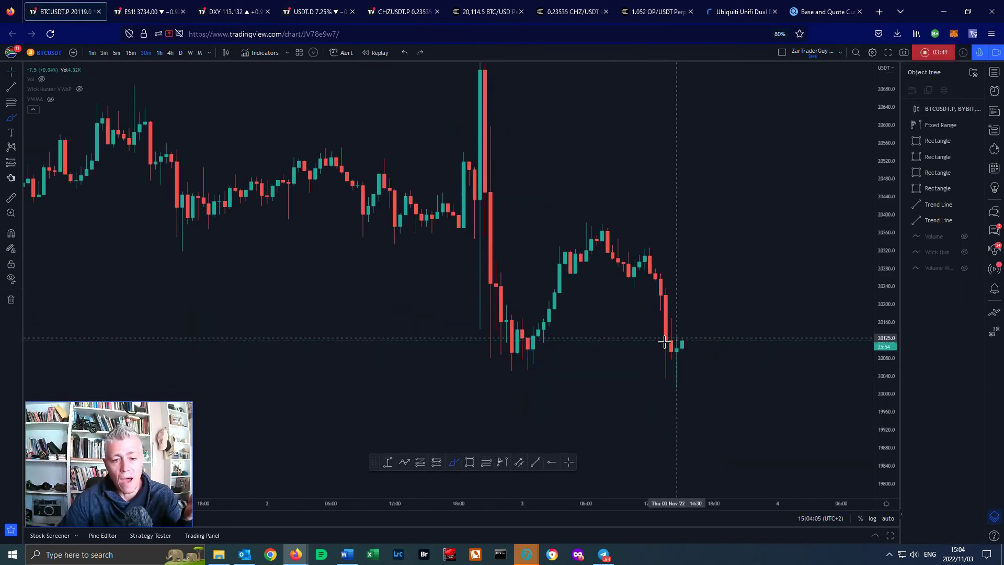
{"action": "left_click", "coordinate": [320, 13]}
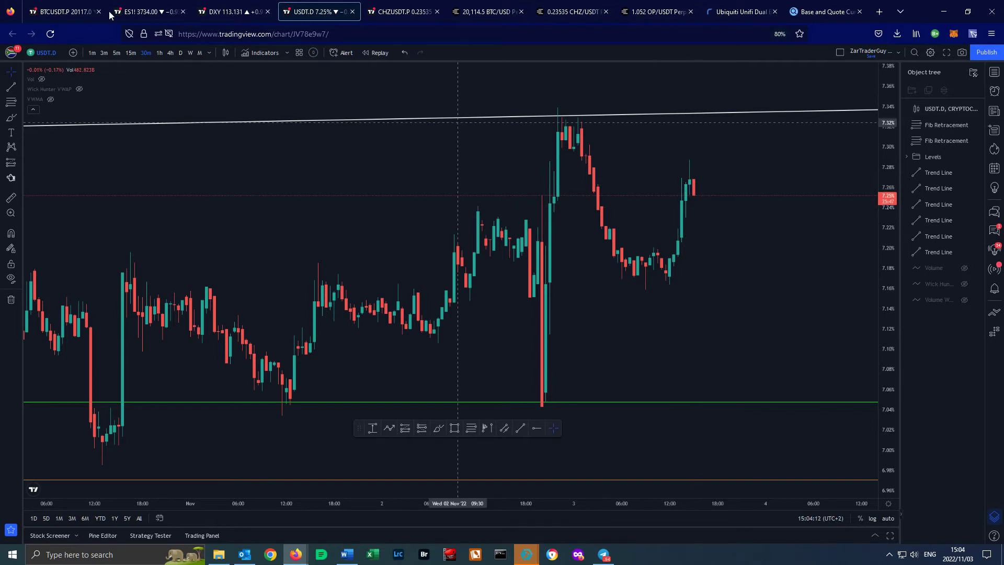
{"action": "left_click", "coordinate": [71, 4]}
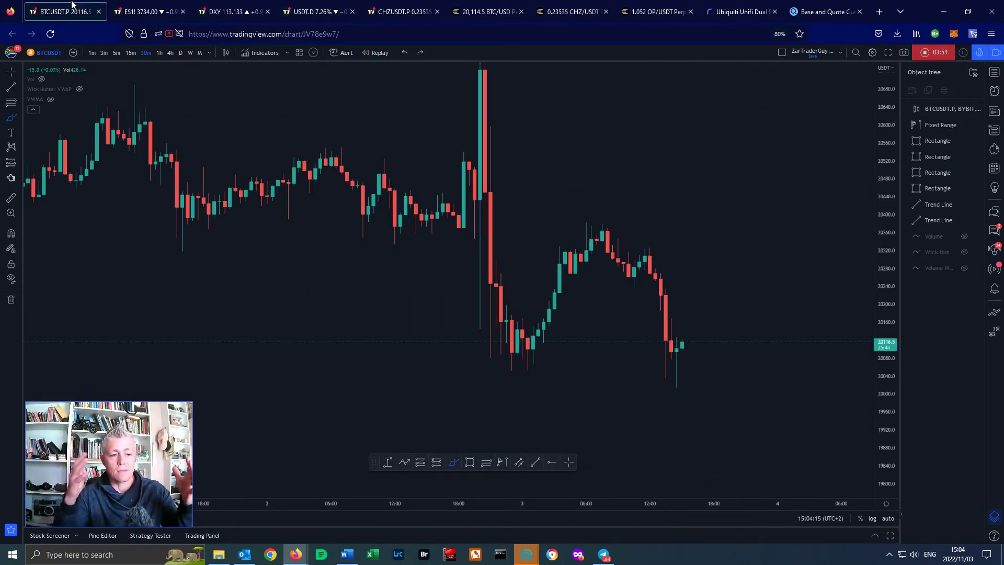
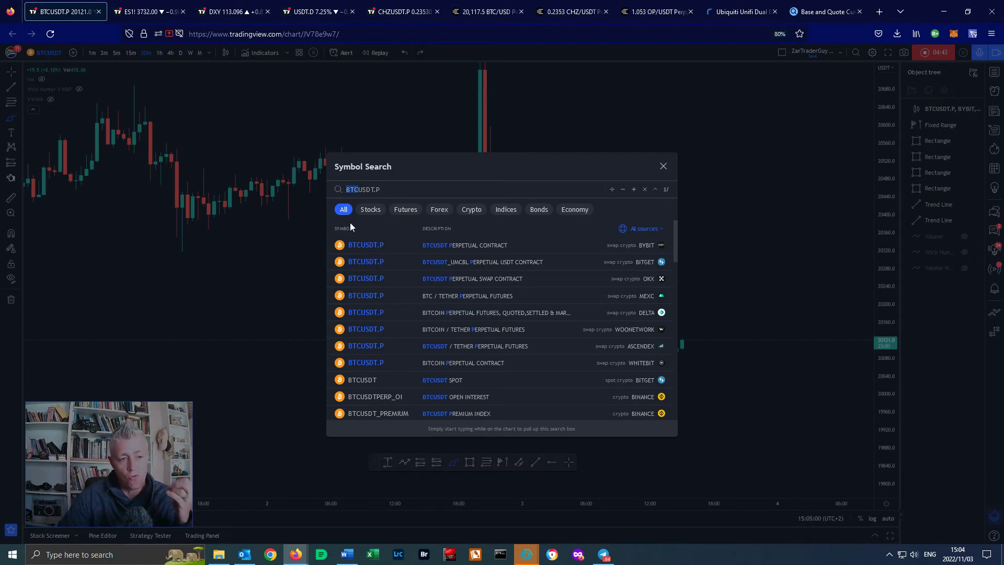
{"action": "left_click", "coordinate": [661, 167]}
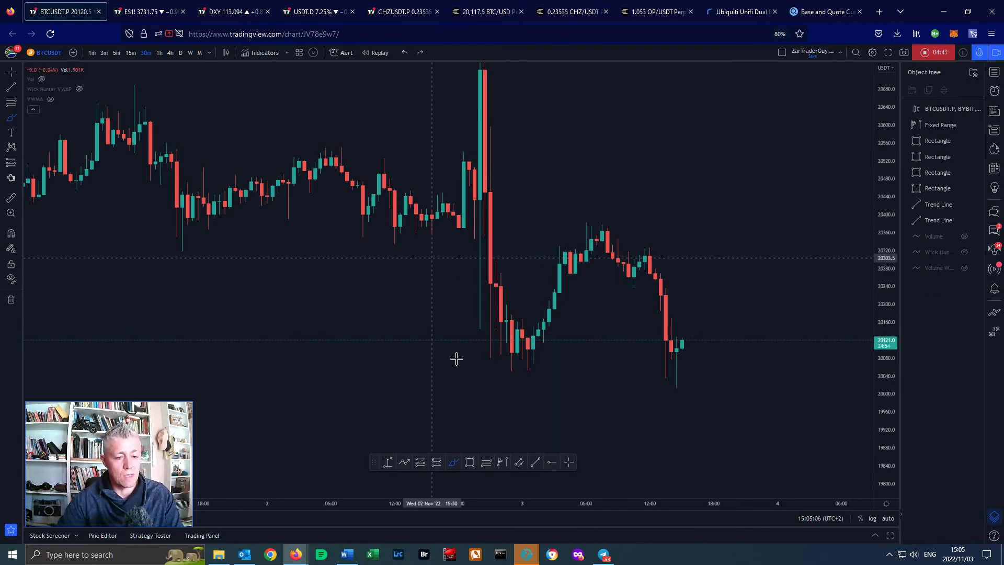
Handwrite "BTC/USD" with the Brush on the BTCUSDT chart, circle "USD" and trace the latest price decline
{"action": "mouse_move", "coordinate": [618, 160]}
{"action": "left_mouse_down"}
{"action": "mouse_move", "coordinate": [619, 112]}
{"action": "mouse_move", "coordinate": [652, 145]}
{"action": "mouse_move", "coordinate": [648, 138]}
{"action": "mouse_move", "coordinate": [674, 124]}
{"action": "mouse_move", "coordinate": [703, 122]}
{"action": "mouse_move", "coordinate": [767, 151]}
{"action": "left_mouse_up"}
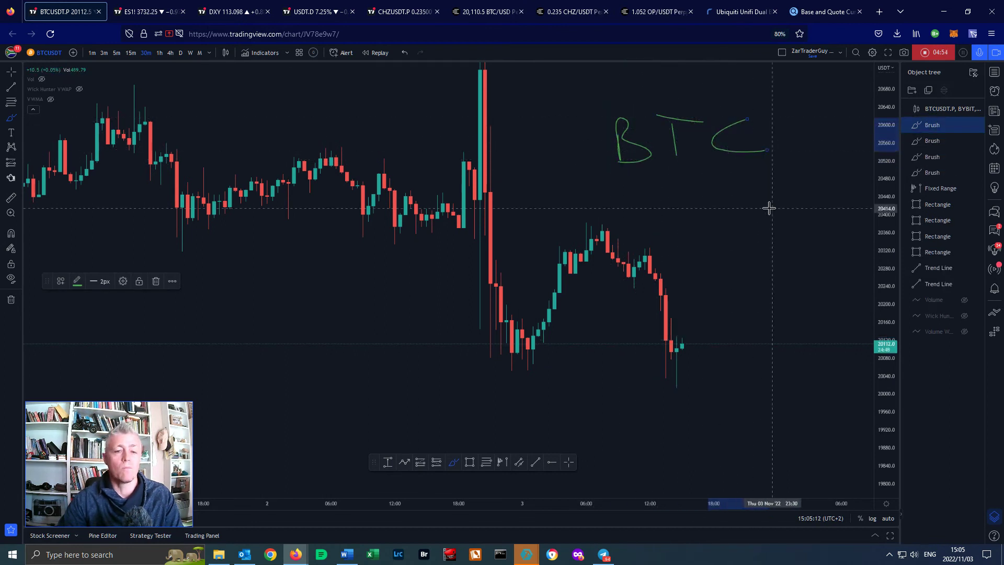
{"action": "left_click_drag", "start_coordinate": [803, 101], "coordinate": [789, 161]}
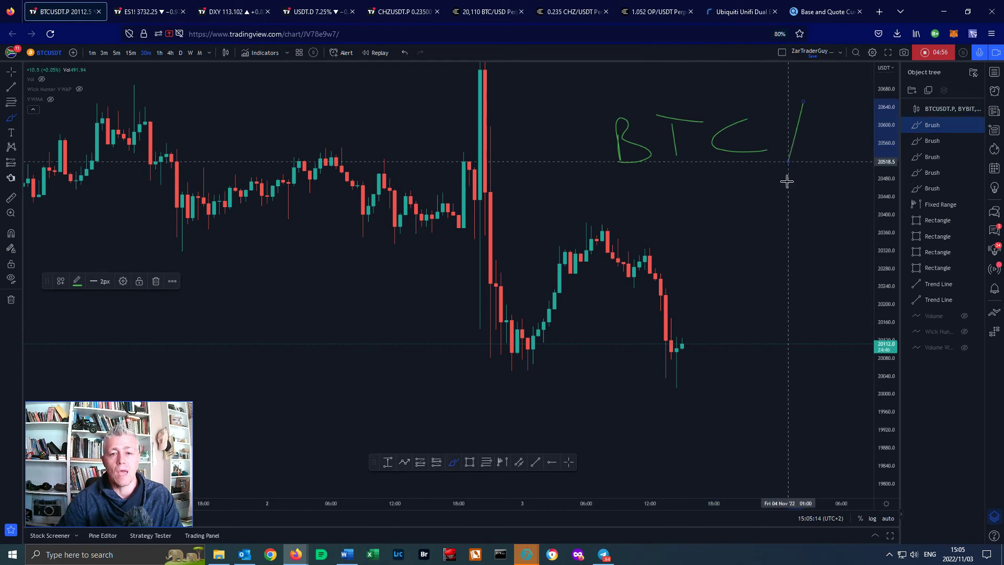
{"action": "mouse_move", "coordinate": [726, 203]}
{"action": "left_mouse_down"}
{"action": "mouse_move", "coordinate": [752, 184]}
{"action": "mouse_move", "coordinate": [778, 220]}
{"action": "mouse_move", "coordinate": [791, 186]}
{"action": "mouse_move", "coordinate": [805, 183]}
{"action": "mouse_move", "coordinate": [814, 207]}
{"action": "left_mouse_up"}
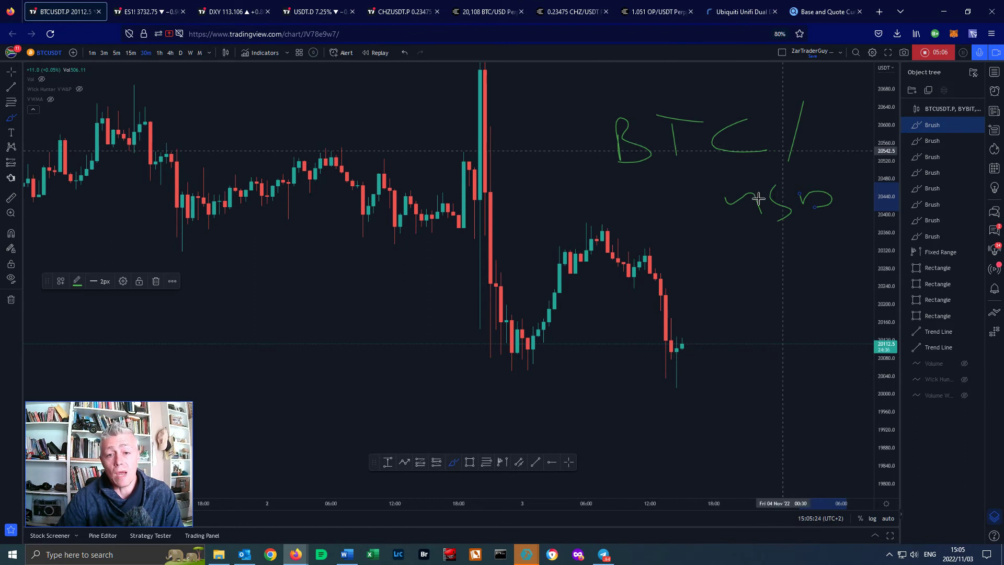
{"action": "mouse_move", "coordinate": [821, 173]}
{"action": "left_mouse_down"}
{"action": "mouse_move", "coordinate": [708, 183]}
{"action": "mouse_move", "coordinate": [724, 240]}
{"action": "mouse_move", "coordinate": [843, 180]}
{"action": "mouse_move", "coordinate": [823, 174]}
{"action": "left_mouse_up"}
{"action": "mouse_move", "coordinate": [606, 225]}
{"action": "left_mouse_down"}
{"action": "mouse_move", "coordinate": [653, 273]}
{"action": "mouse_move", "coordinate": [699, 370]}
{"action": "left_mouse_up"}
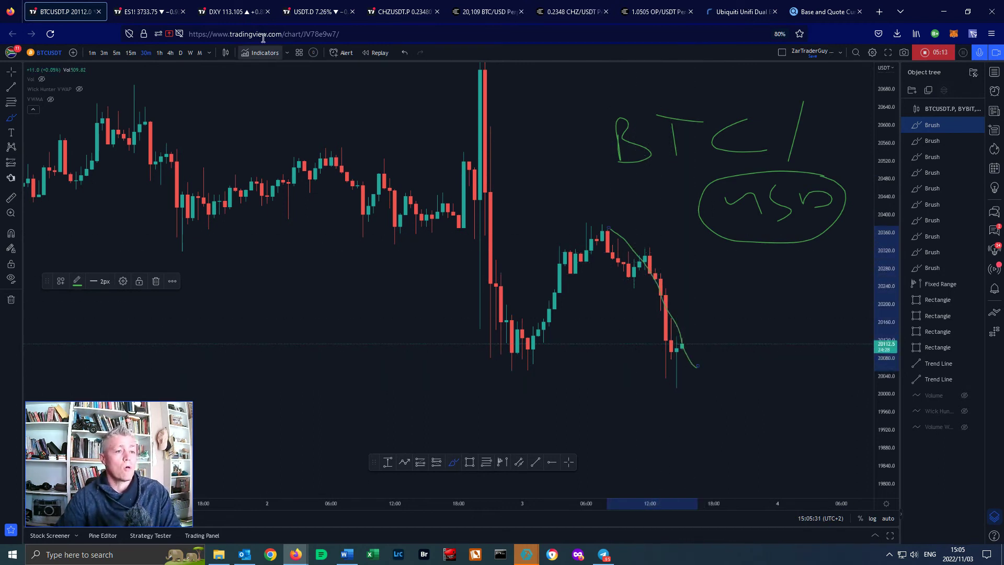
Check the latest candles on the DXY chart and switch the USDT.D chart to the daily timeframe
{"action": "left_click", "coordinate": [244, 11]}
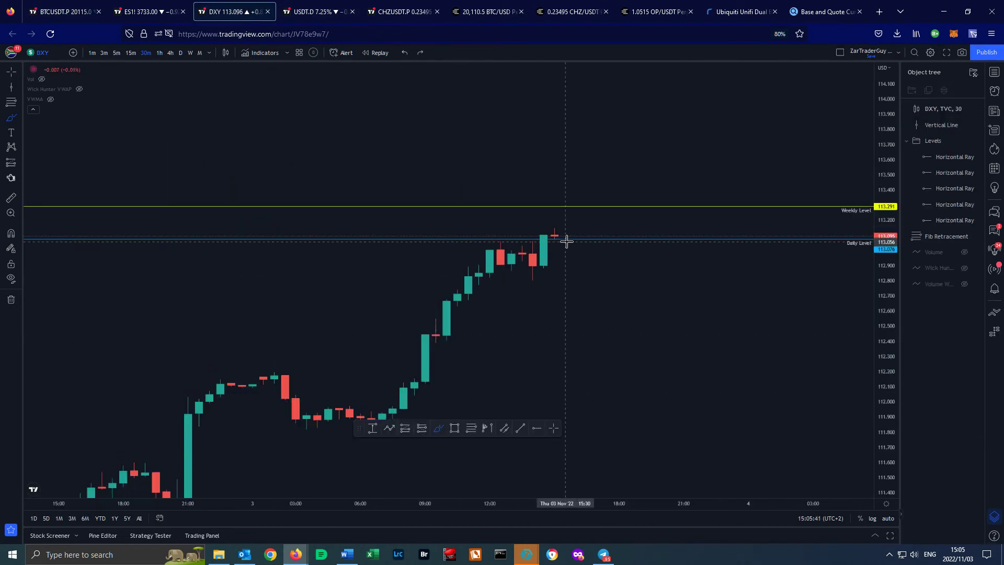
{"action": "left_click", "coordinate": [314, 12]}
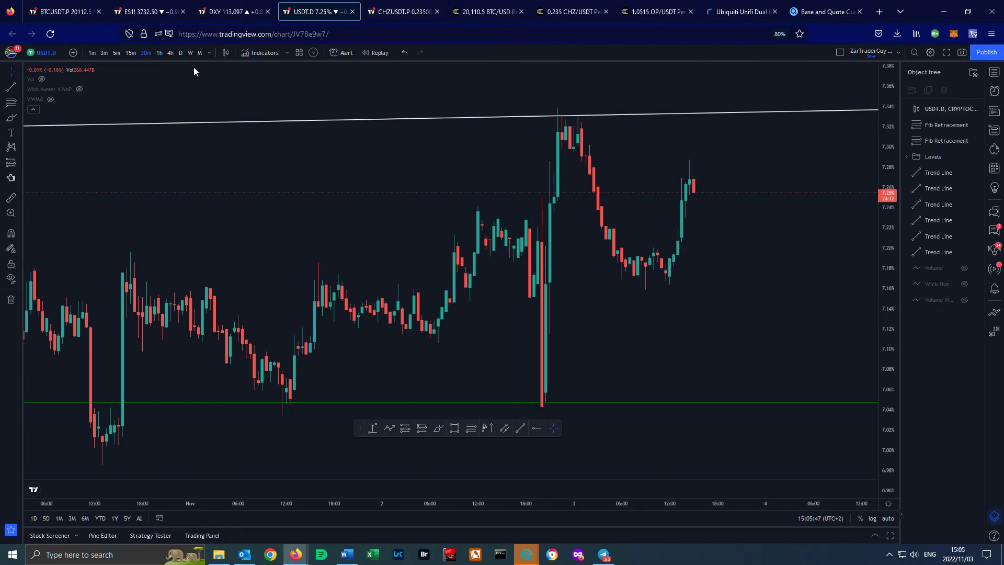
{"action": "left_click", "coordinate": [171, 52]}
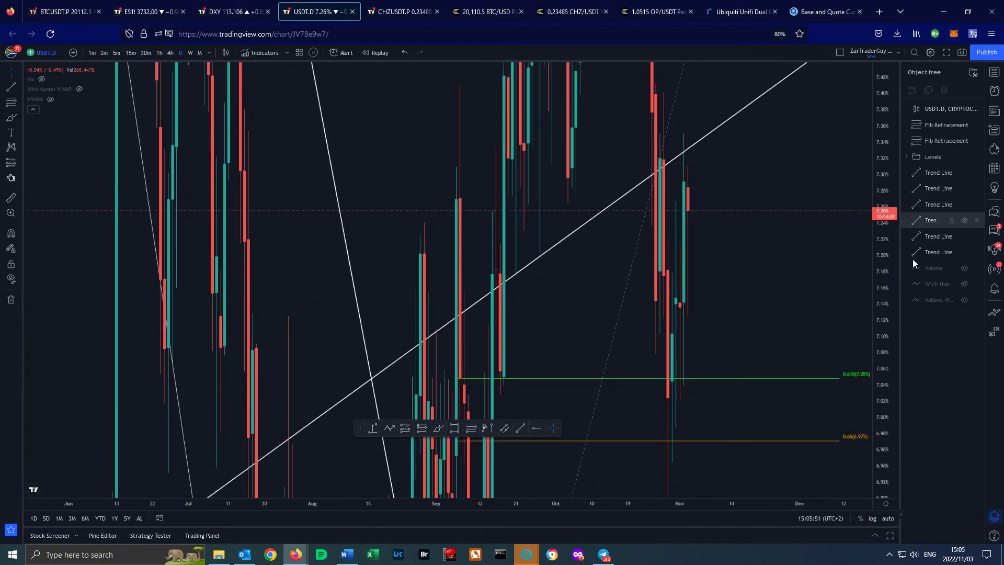
Switch the BTCUSDT and ES1! charts to the daily timeframe to compare their moves since September
{"action": "left_click", "coordinate": [63, 12]}
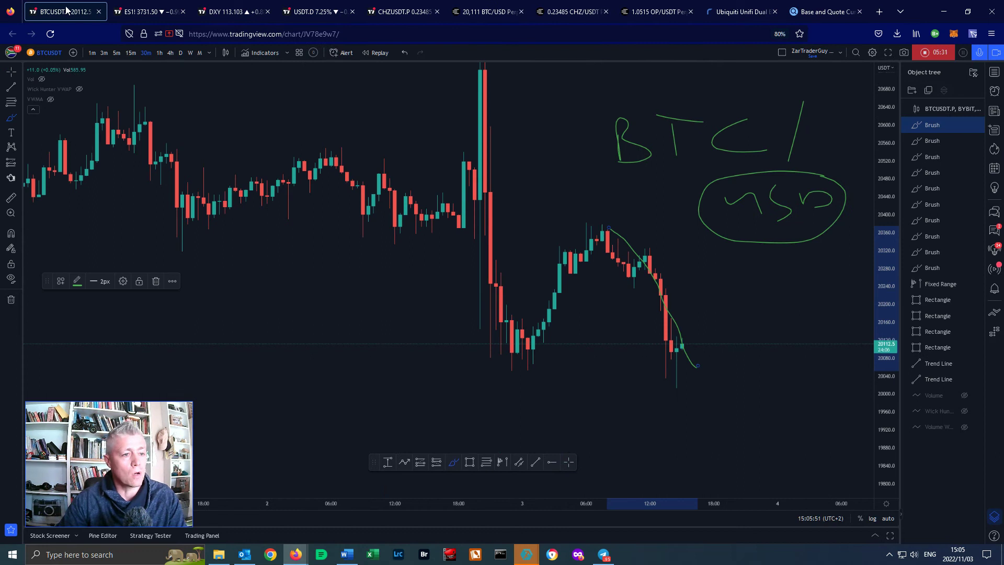
{"action": "left_click", "coordinate": [181, 53]}
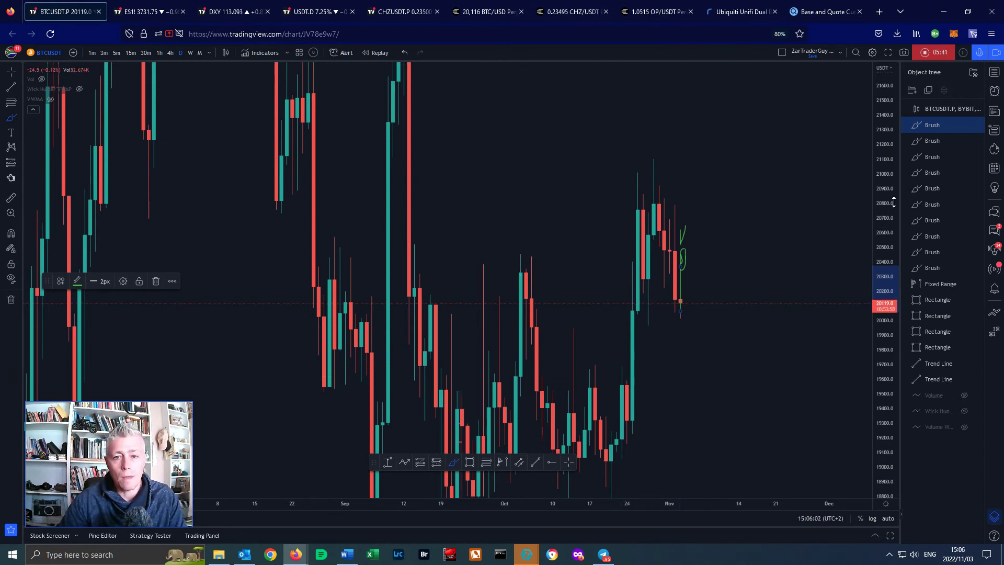
{"action": "left_click", "coordinate": [143, 11]}
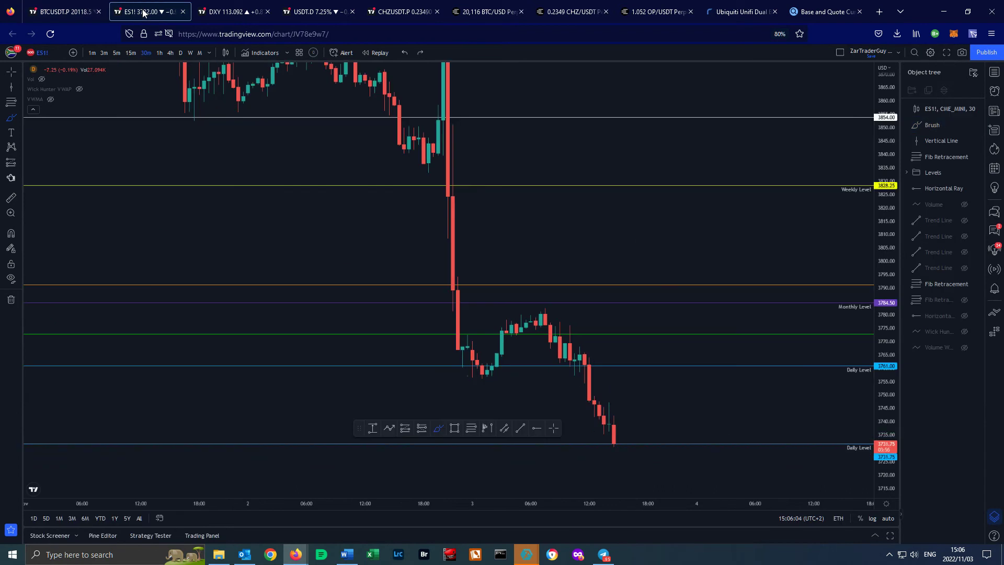
{"action": "left_click", "coordinate": [177, 52]}
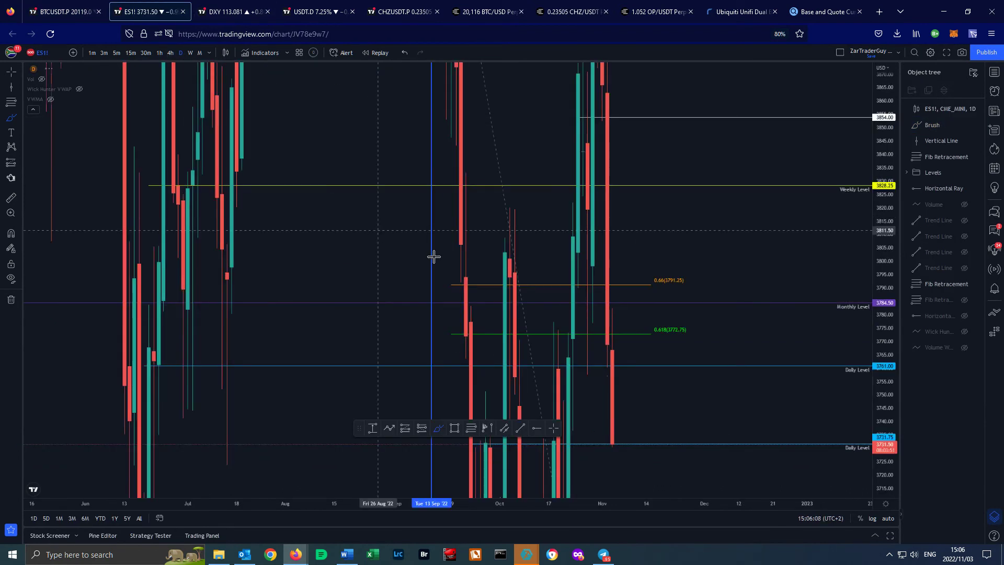
{"action": "left_click_drag", "start_coordinate": [884, 251], "coordinate": [914, 507]}
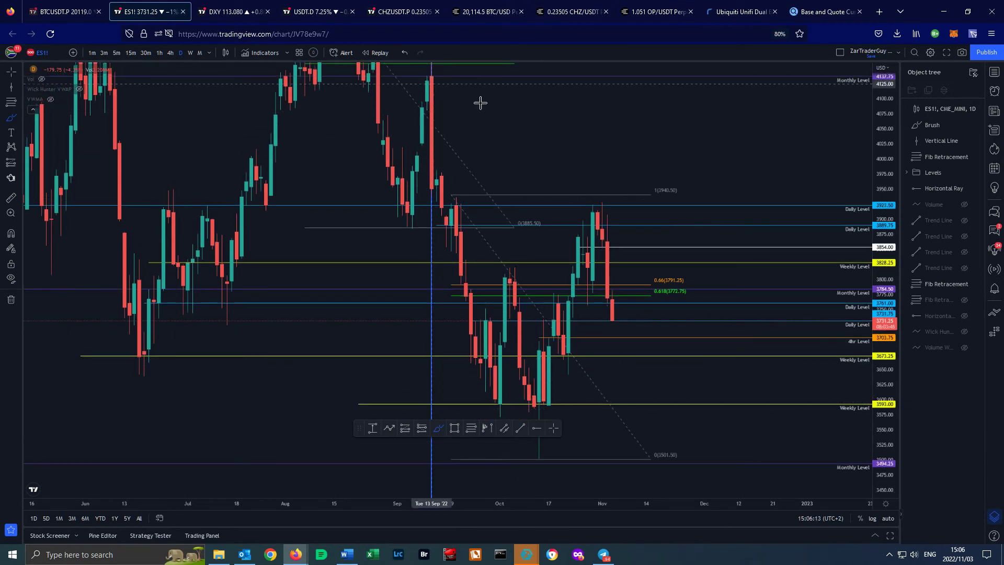
{"action": "left_click_drag", "start_coordinate": [896, 230], "coordinate": [897, 247]}
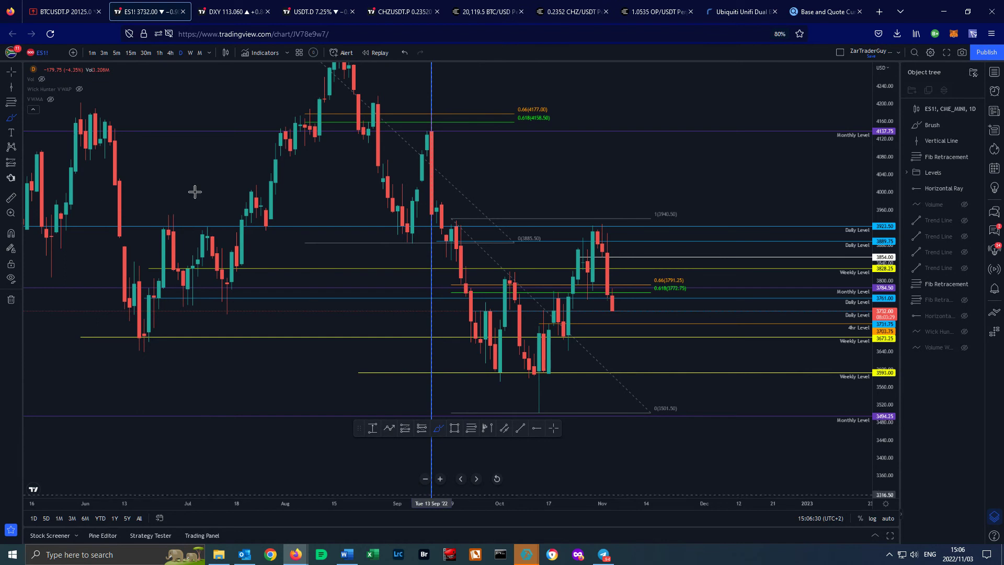
Place a vertical line at 13 Sep 2022 on the daily BTCUSDT chart
{"action": "left_click", "coordinate": [65, 11]}
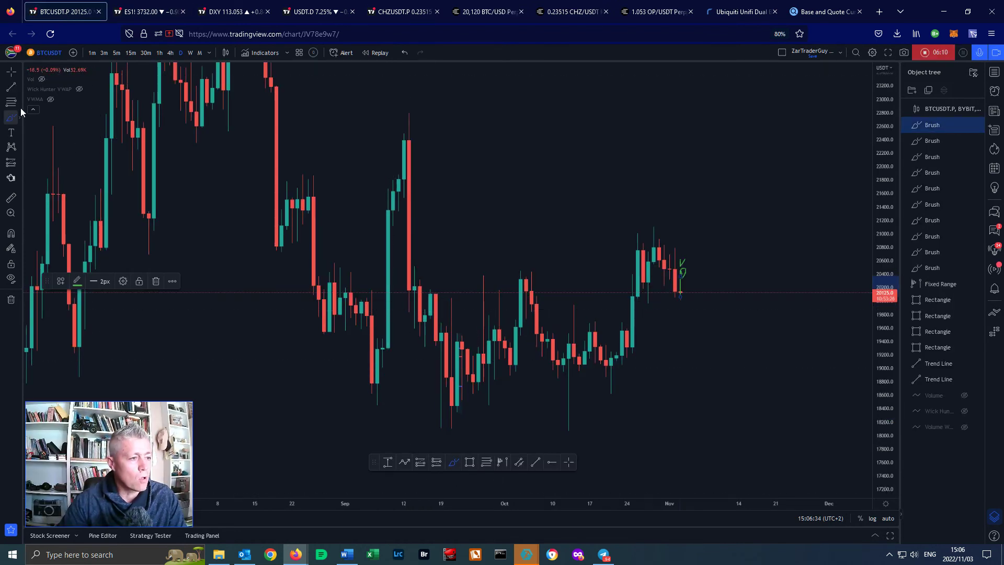
{"action": "left_click", "coordinate": [20, 87]}
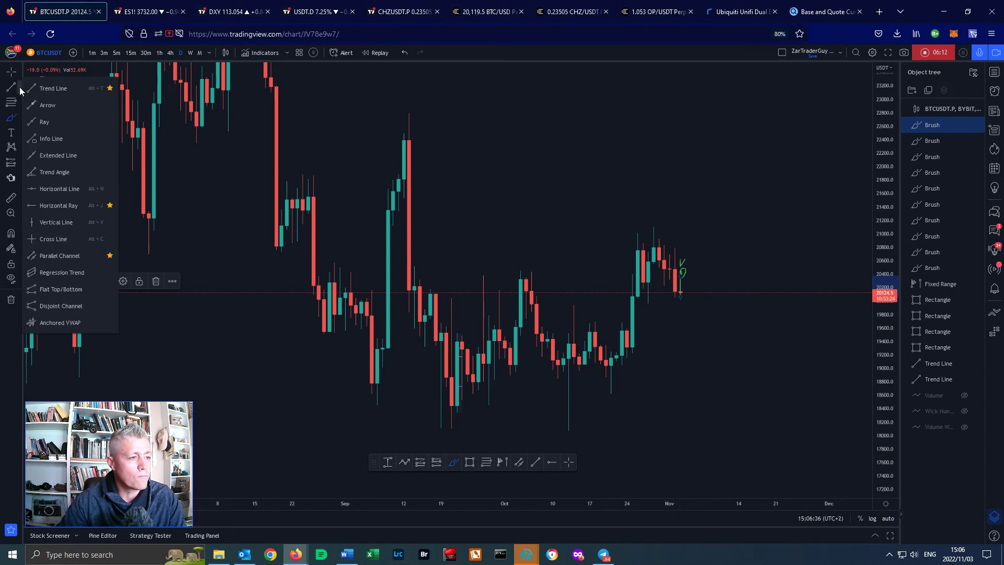
{"action": "left_click", "coordinate": [47, 225]}
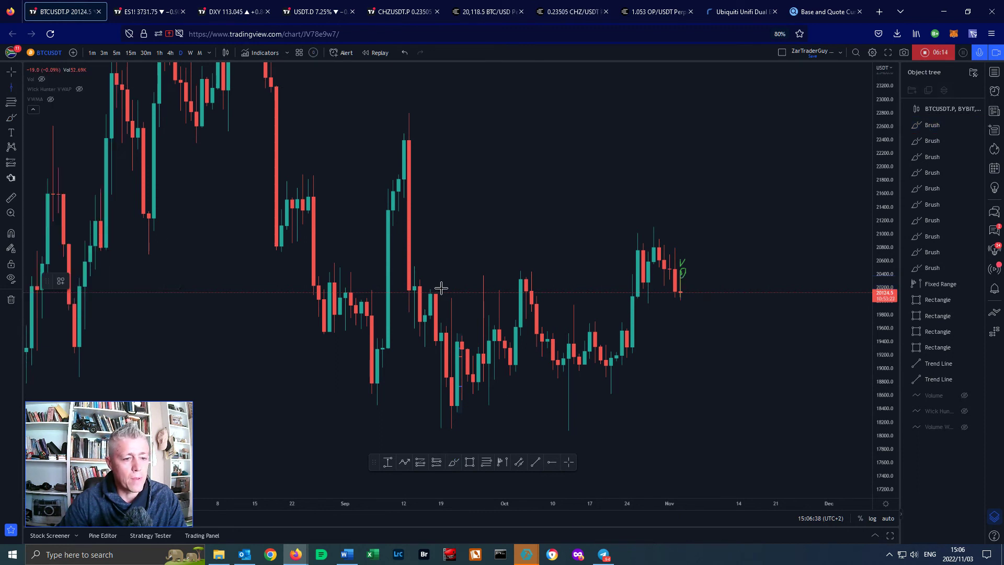
{"action": "left_click", "coordinate": [408, 281]}
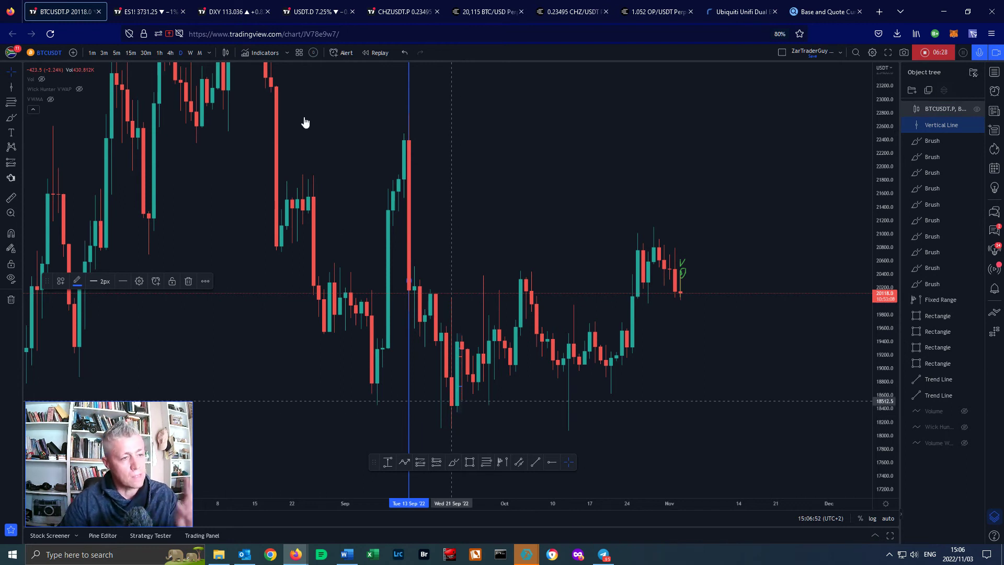
Switch the DXY chart to the daily timeframe and examine the price move around the 13 Sep 2022 vertical line
{"action": "left_click", "coordinate": [245, 5]}
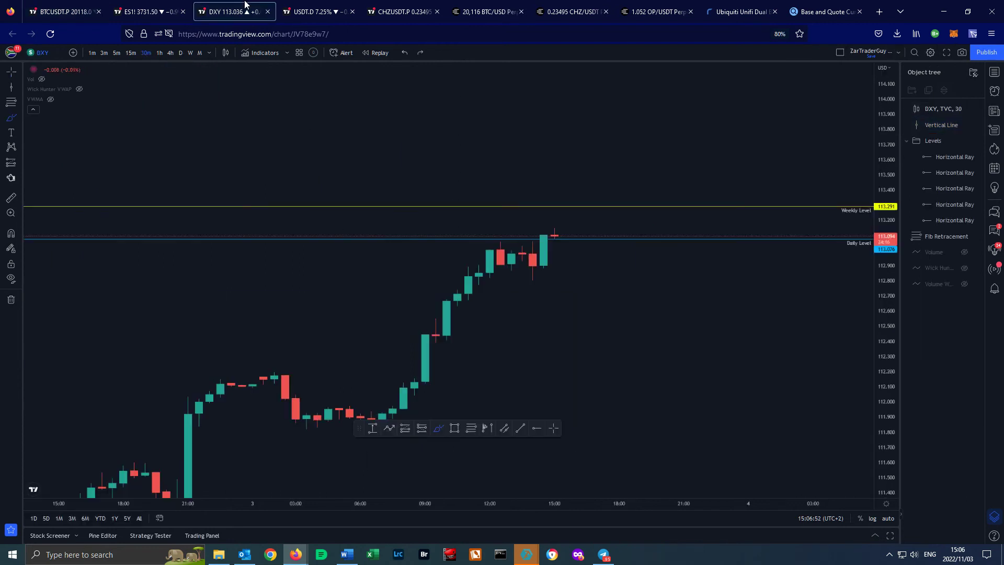
{"action": "left_click", "coordinate": [181, 53]}
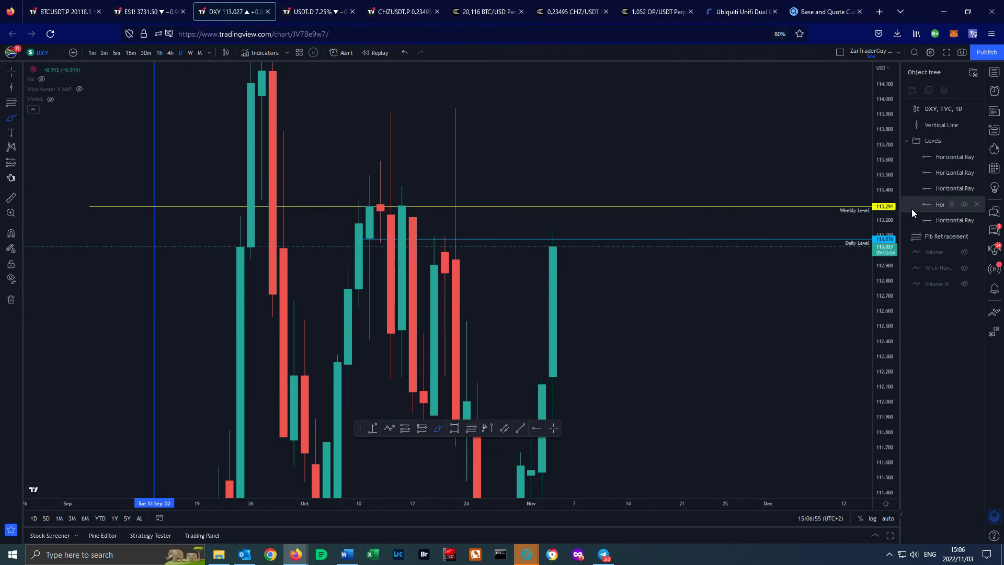
{"action": "left_click_drag", "start_coordinate": [884, 212], "coordinate": [904, 473]}
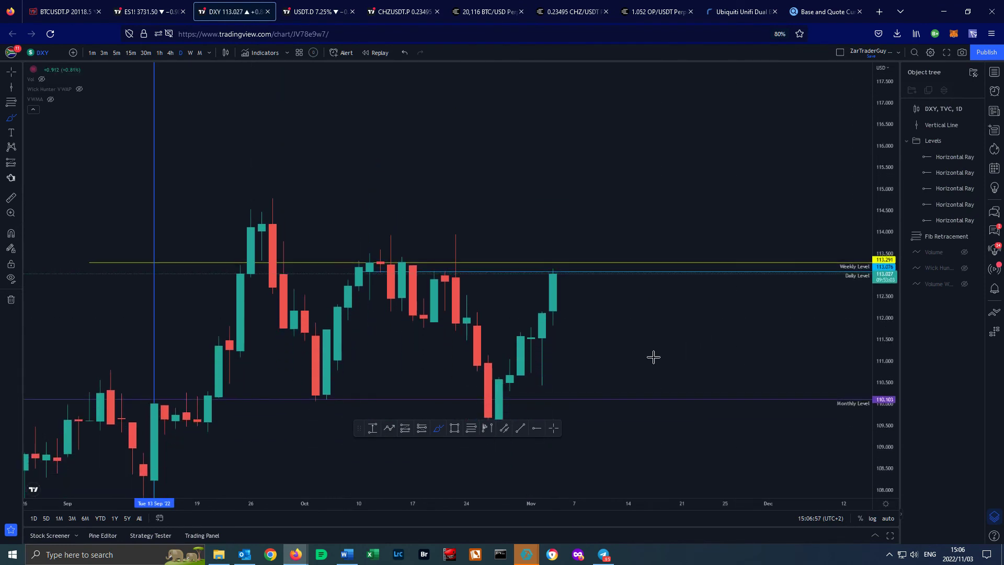
{"action": "left_click_drag", "start_coordinate": [619, 353], "coordinate": [620, 351]}
{"action": "left_click", "coordinate": [553, 428]}
{"action": "left_click_drag", "start_coordinate": [674, 274], "coordinate": [801, 168]}
{"action": "left_click", "coordinate": [391, 314]}
{"action": "left_click", "coordinate": [388, 324]}
{"action": "left_click", "coordinate": [409, 252]}
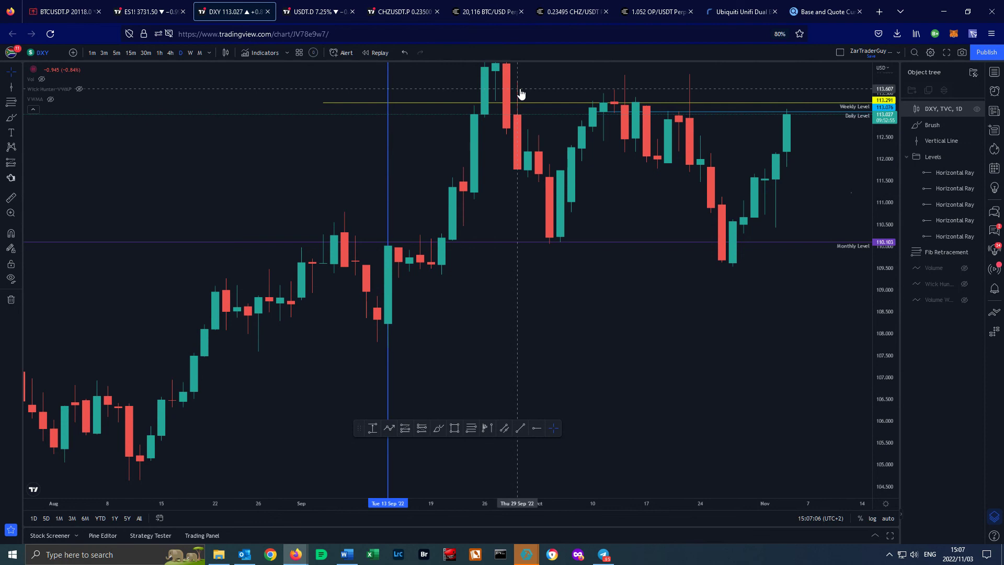
Return the BTCUSDT and ES1! charts to the 30-minute timeframe
{"action": "left_click", "coordinate": [60, 13]}
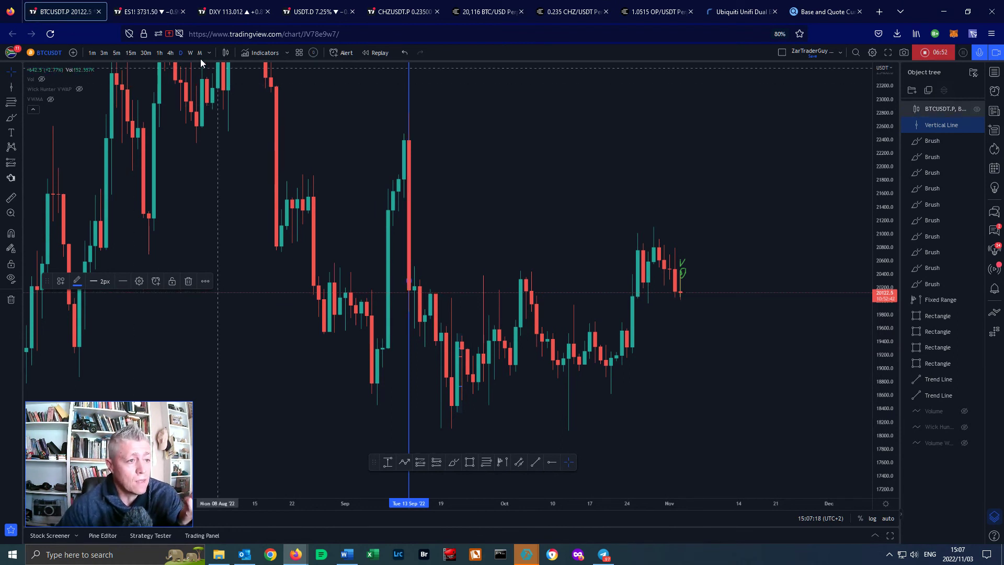
{"action": "left_click", "coordinate": [142, 52]}
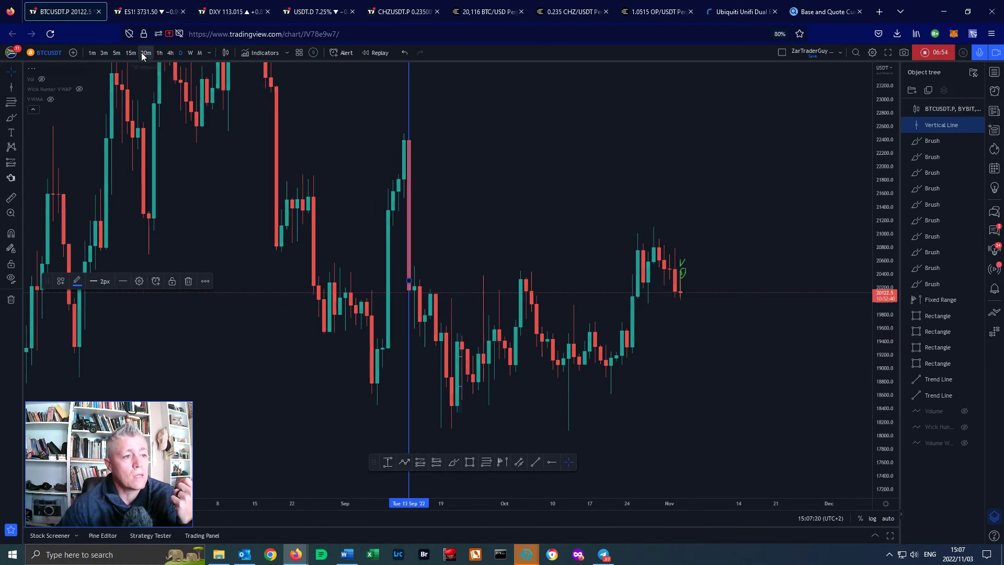
{"action": "left_click", "coordinate": [142, 12]}
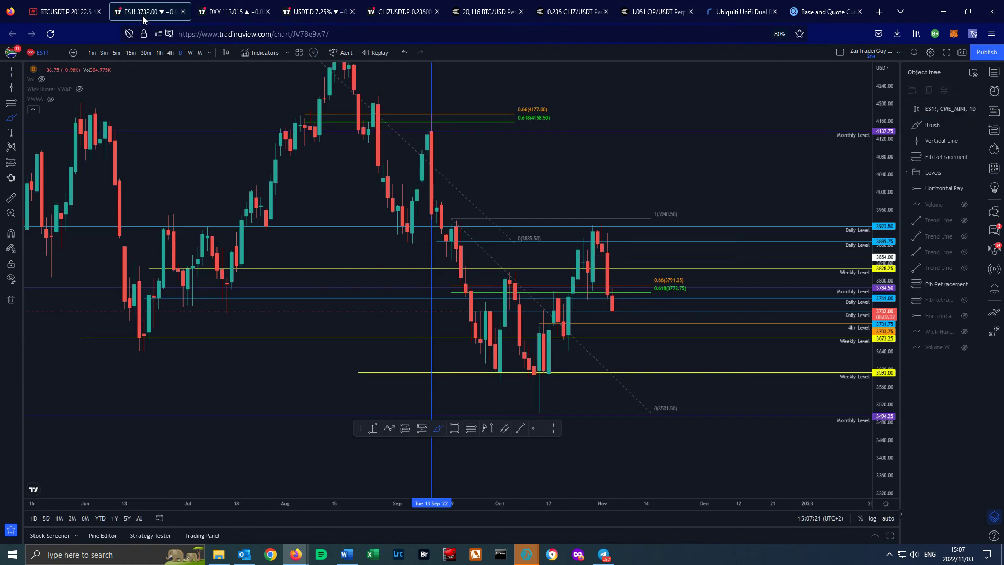
{"action": "left_click", "coordinate": [150, 53]}
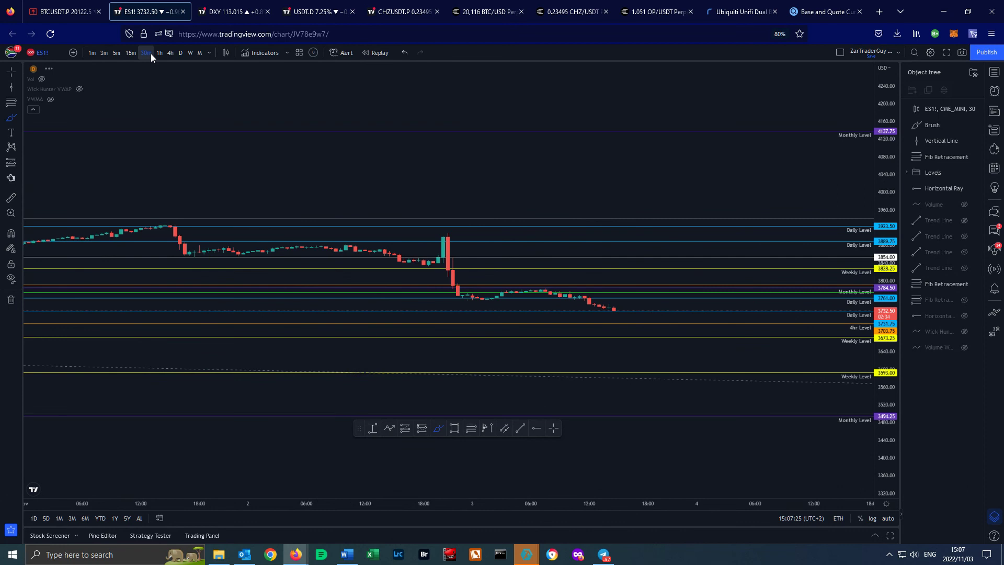
Change the BTCUSDT chart's symbol to the Bybit BTCUSD.P contract and bring the levels below the current price into view
{"action": "left_click", "coordinate": [69, 9]}
{"action": "left_click", "coordinate": [45, 53]}
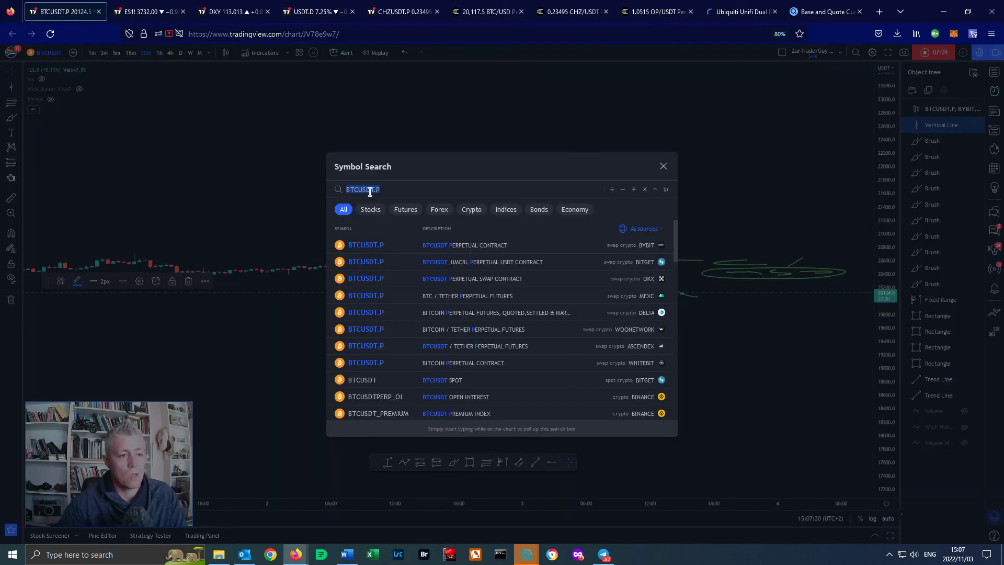
{"action": "key", "text": "BackSpace"}
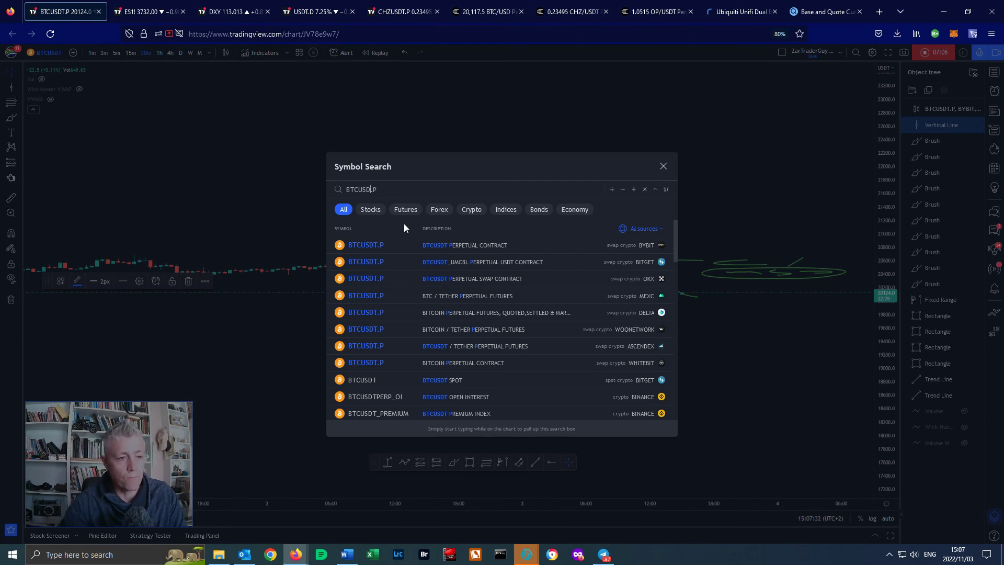
{"action": "key", "text": "Return"}
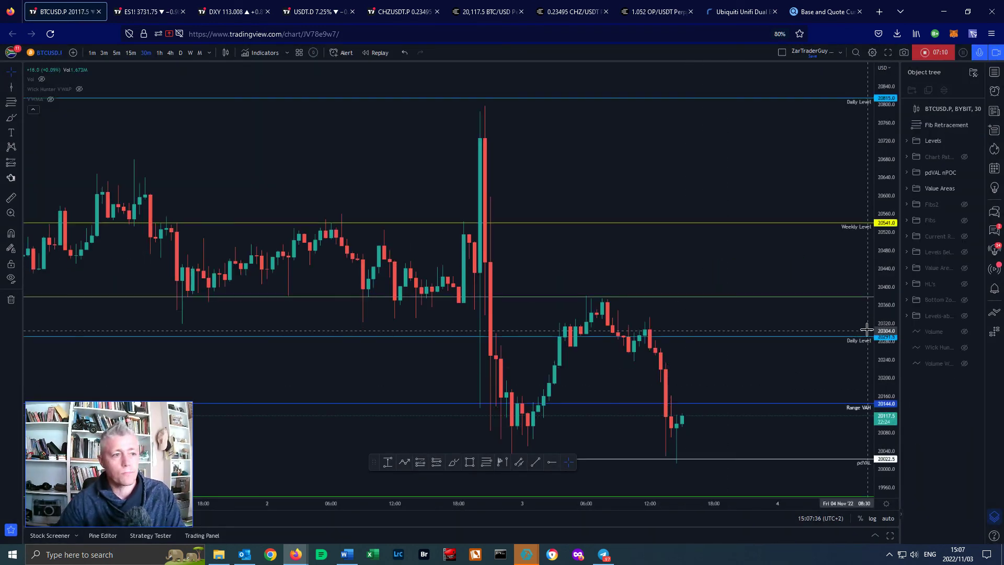
{"action": "left_click_drag", "start_coordinate": [790, 377], "coordinate": [757, 170]}
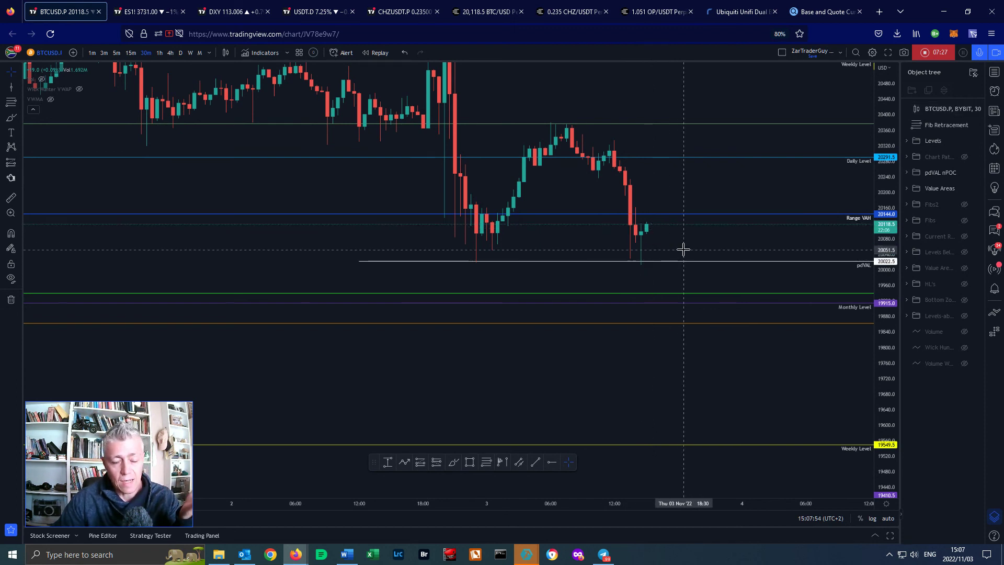
Brush a freehand zigzag path on the ES1! chart from the latest candle down to about 3690, below the 4hr Level
{"action": "left_click", "coordinate": [140, 10]}
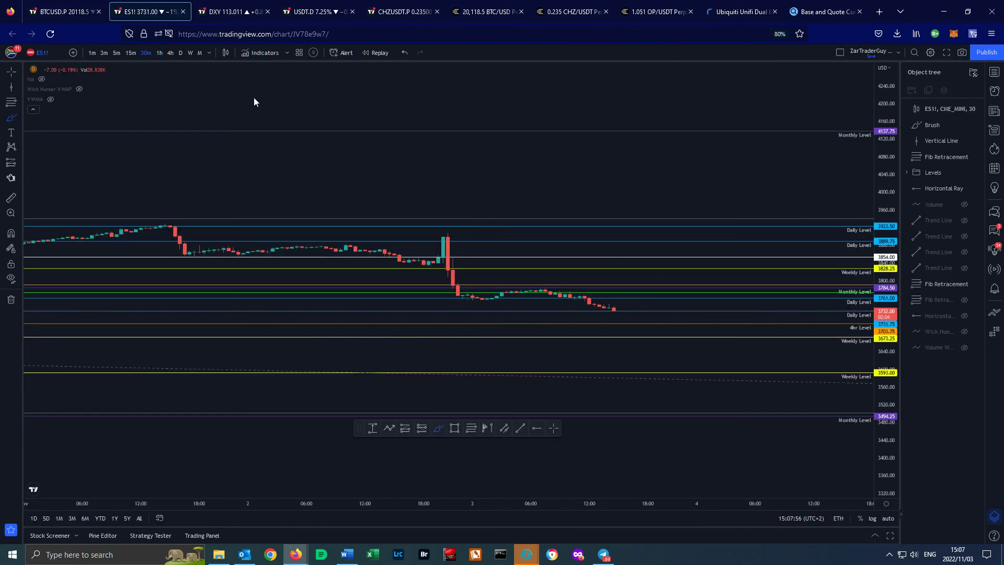
{"action": "mouse_move", "coordinate": [890, 308]}
{"action": "left_mouse_down"}
{"action": "mouse_move", "coordinate": [866, 162]}
{"action": "mouse_move", "coordinate": [701, 308]}
{"action": "mouse_move", "coordinate": [692, 209]}
{"action": "left_mouse_up"}
{"action": "key", "text": "ctrl+z"}
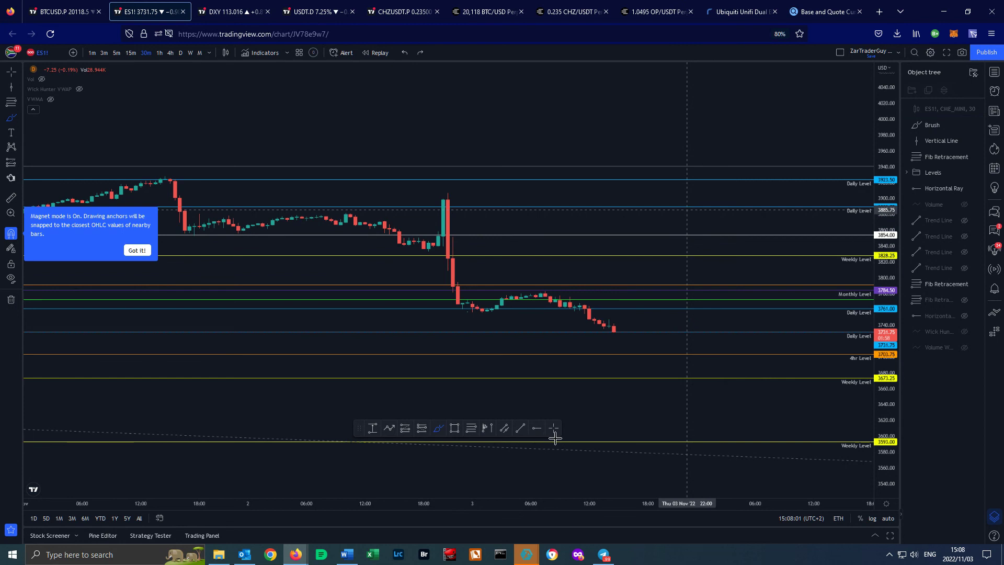
{"action": "left_click", "coordinate": [554, 428]}
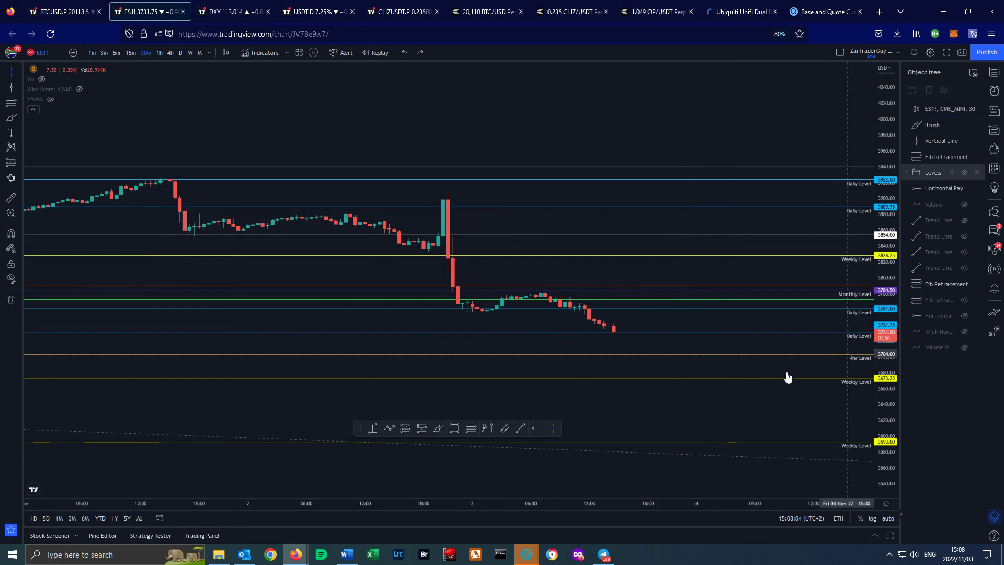
{"action": "left_click_drag", "start_coordinate": [881, 345], "coordinate": [882, 314]}
{"action": "left_click_drag", "start_coordinate": [726, 328], "coordinate": [655, 167]}
{"action": "left_click", "coordinate": [439, 428]}
{"action": "mouse_move", "coordinate": [534, 182]}
{"action": "left_mouse_down"}
{"action": "mouse_move", "coordinate": [544, 209]}
{"action": "mouse_move", "coordinate": [554, 189]}
{"action": "mouse_move", "coordinate": [573, 213]}
{"action": "mouse_move", "coordinate": [615, 230]}
{"action": "left_mouse_up"}
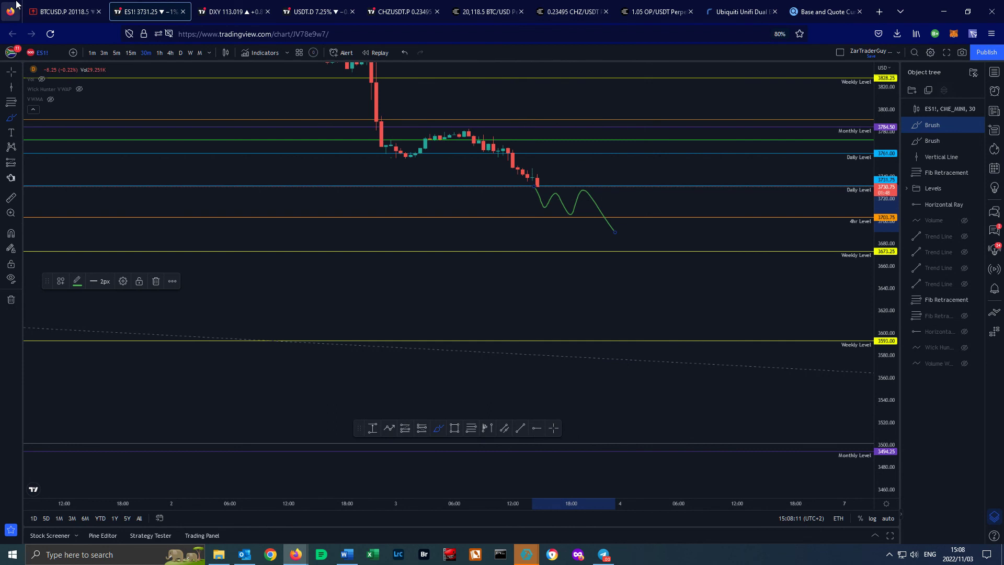
Switch the DXY chart to the 30-minute timeframe and compare its recent move at the Daily Level with the BTCUSD.P chart
{"action": "left_click", "coordinate": [62, 12]}
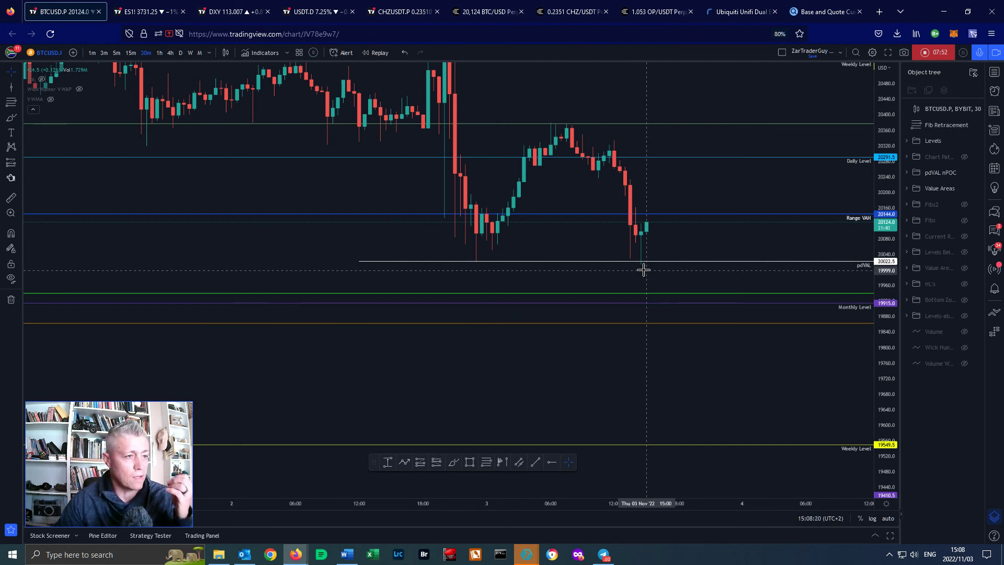
{"action": "left_click", "coordinate": [232, 10]}
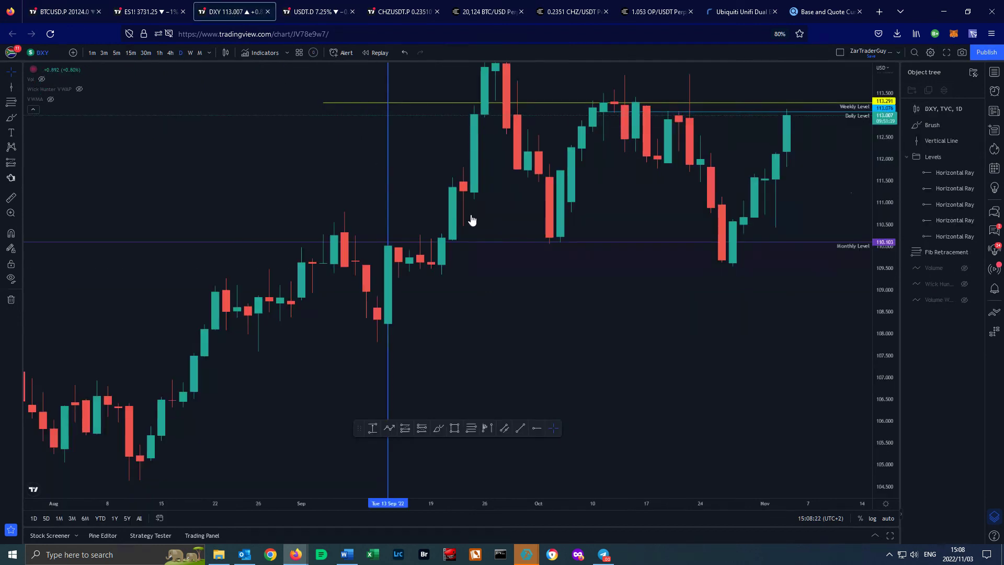
{"action": "left_click", "coordinate": [147, 53]}
{"action": "mouse_move", "coordinate": [887, 225]}
{"action": "left_mouse_down"}
{"action": "mouse_move", "coordinate": [868, 137]}
{"action": "mouse_move", "coordinate": [769, 180]}
{"action": "mouse_move", "coordinate": [630, 284]}
{"action": "mouse_move", "coordinate": [551, 366]}
{"action": "left_mouse_up"}
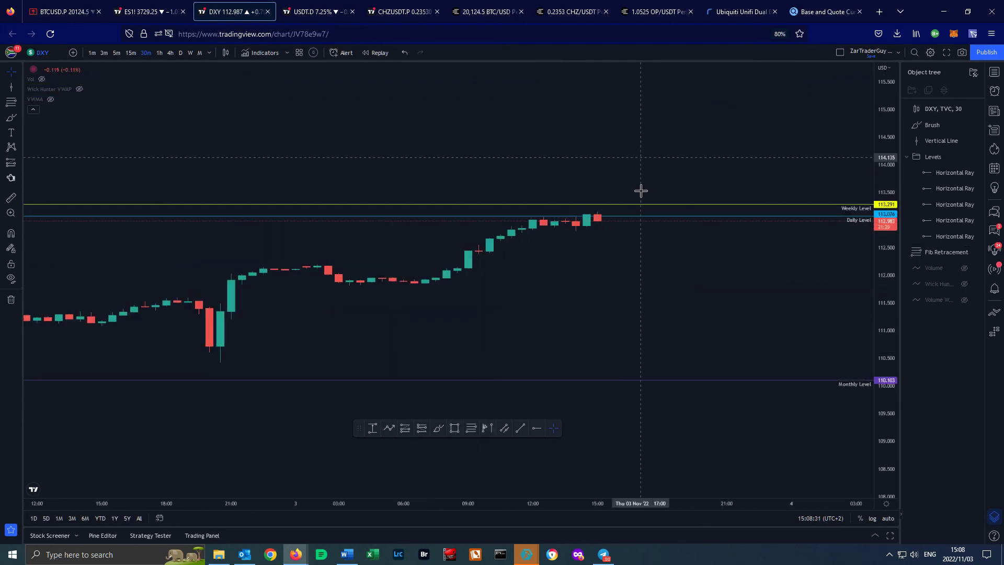
{"action": "left_click_drag", "start_coordinate": [878, 222], "coordinate": [880, 191]}
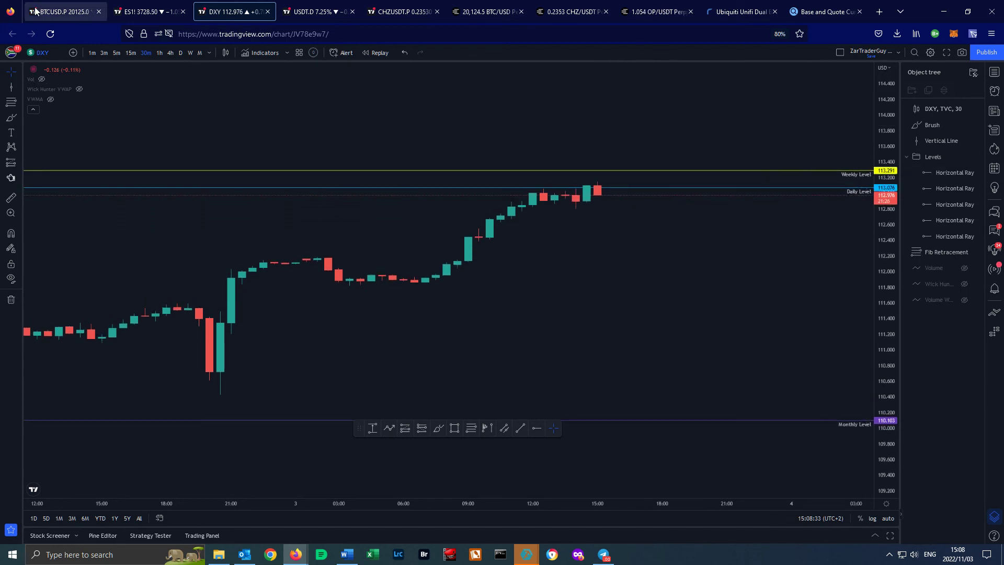
{"action": "left_click", "coordinate": [62, 12]}
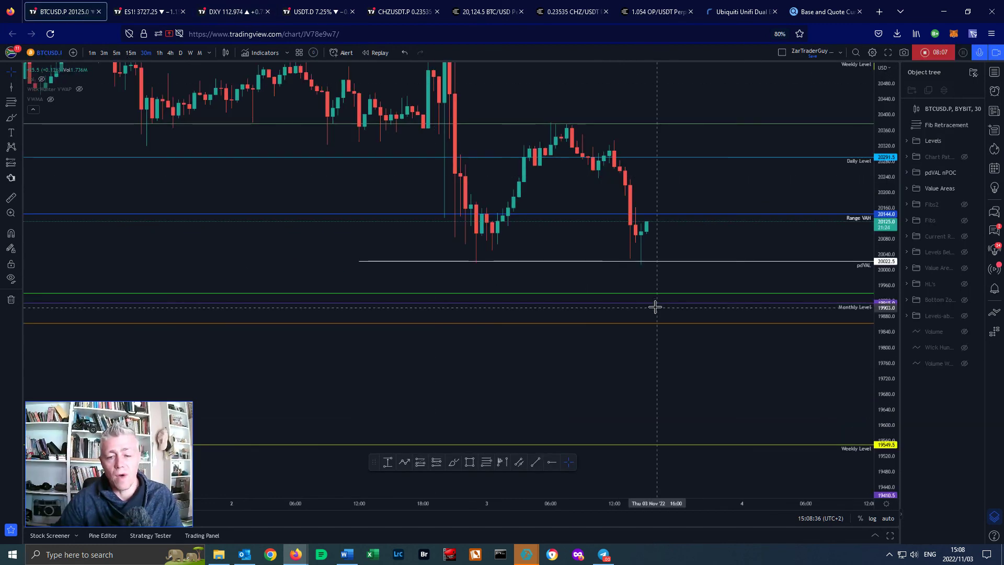